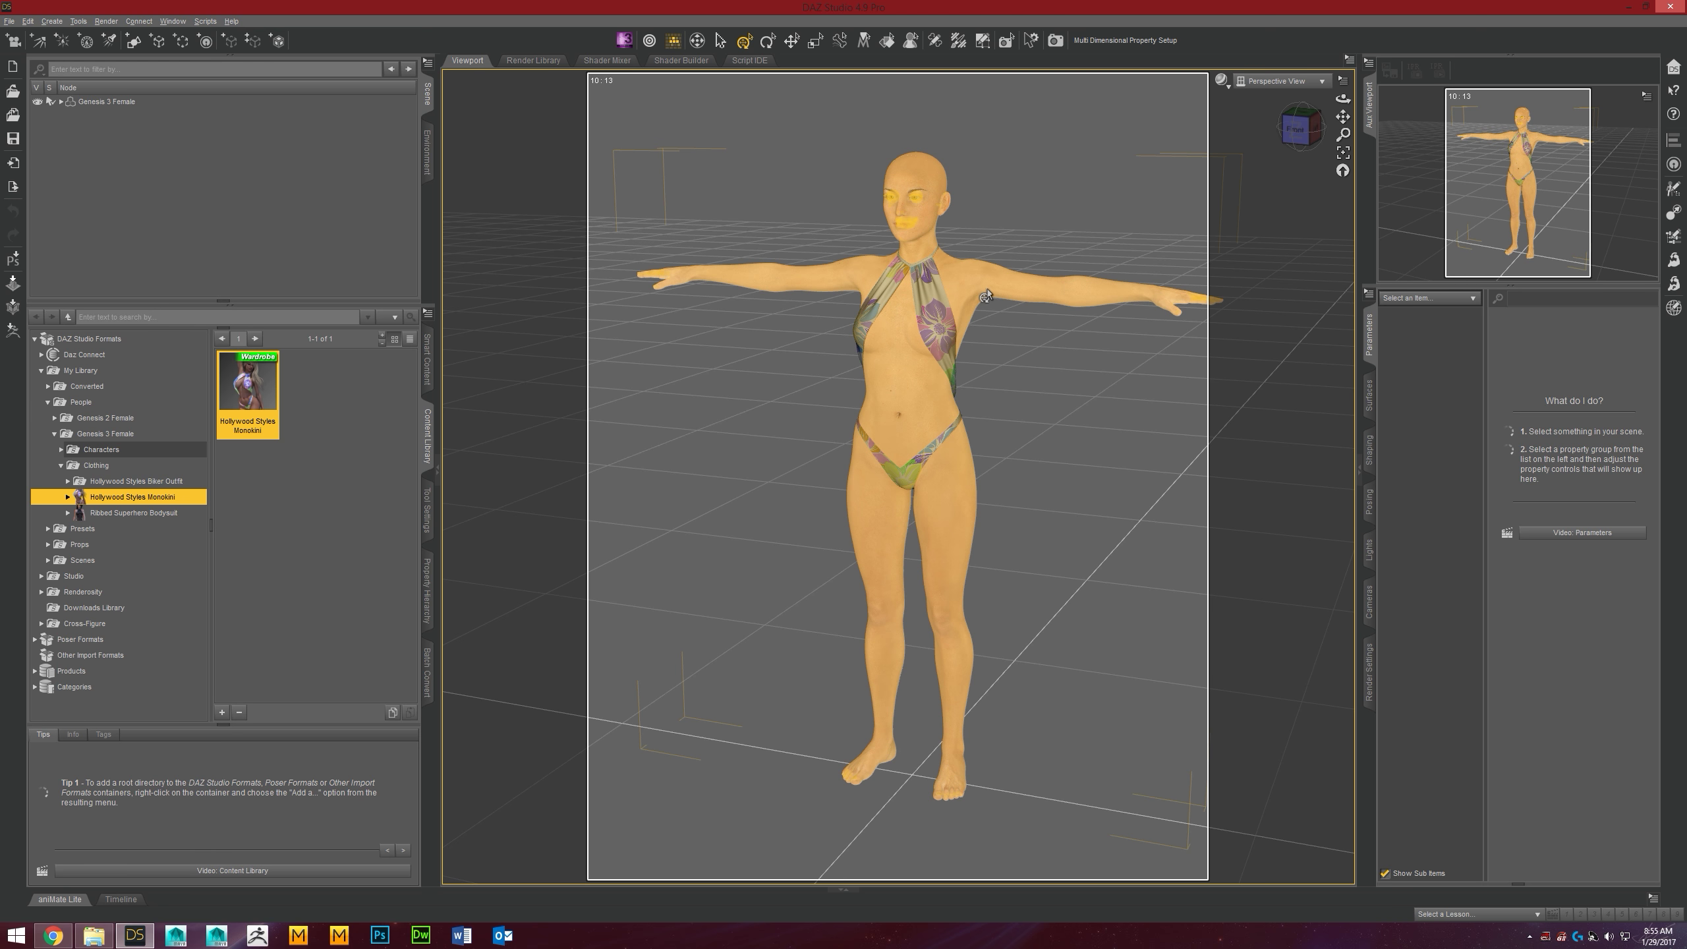
# - Select the Genesis 3 Female's Head bone in the viewport and expand it in the Scene pane
pyautogui.click(928, 189)
pyautogui.click(926, 174)
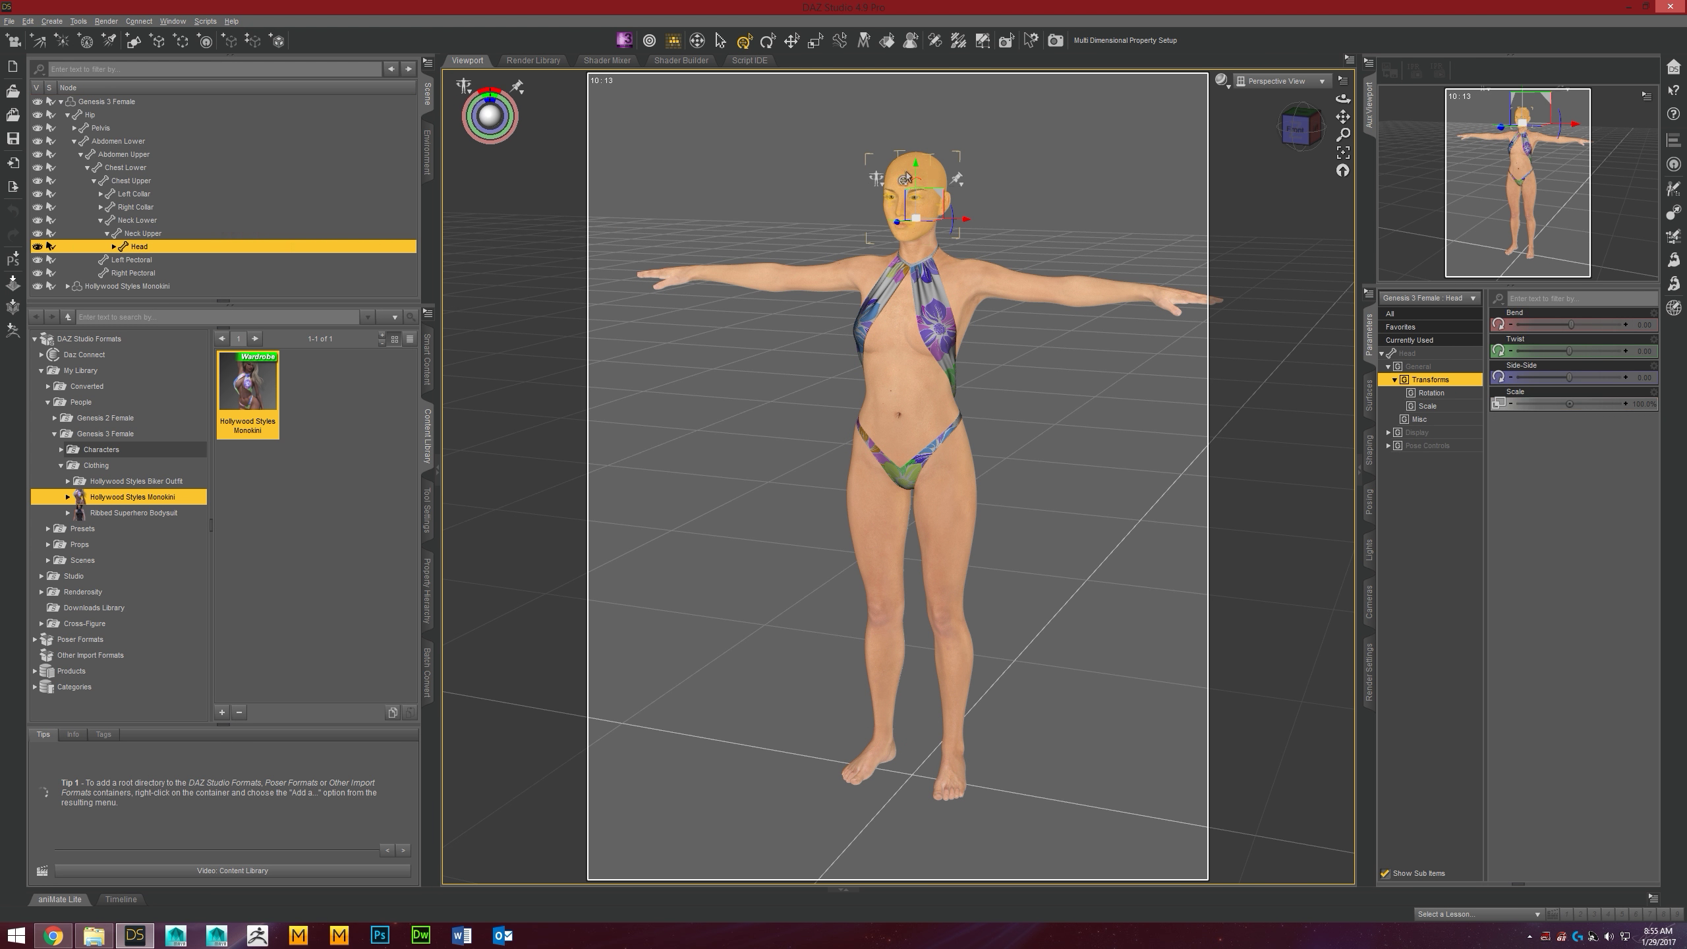
pyautogui.click(113, 247)
pyautogui.scroll(-1, 226, 235)
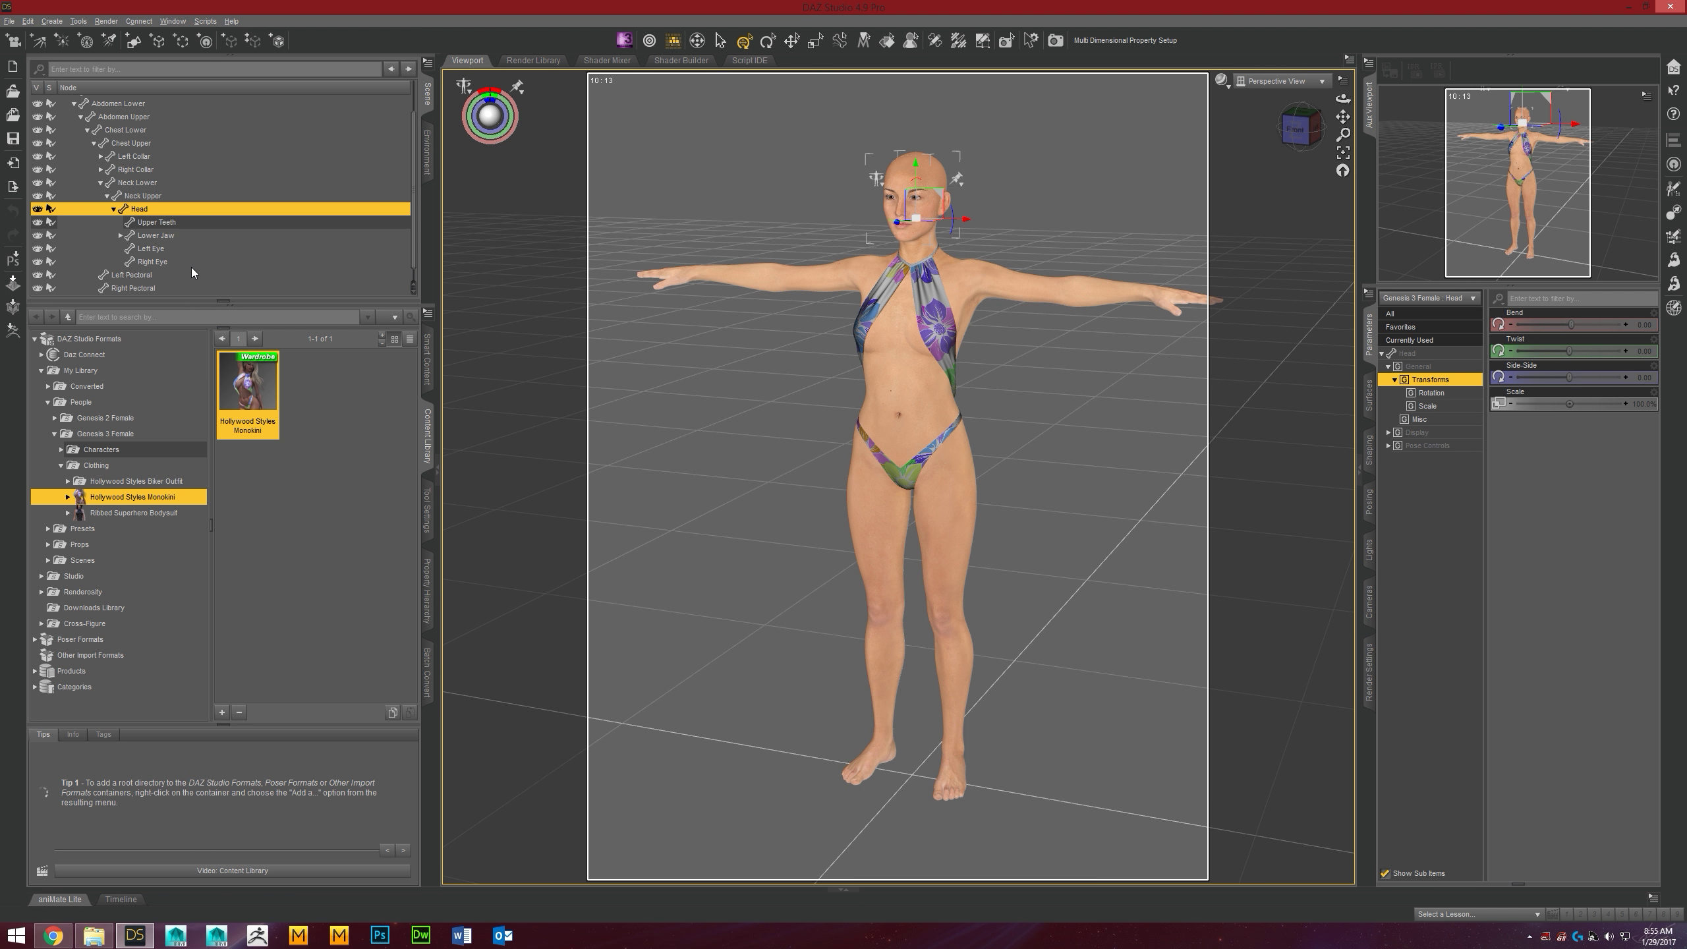
# - Turn on Show Hidden Nodes in the Scene pane options menu
pyautogui.click(427, 69)
pyautogui.moveTo(463, 73)
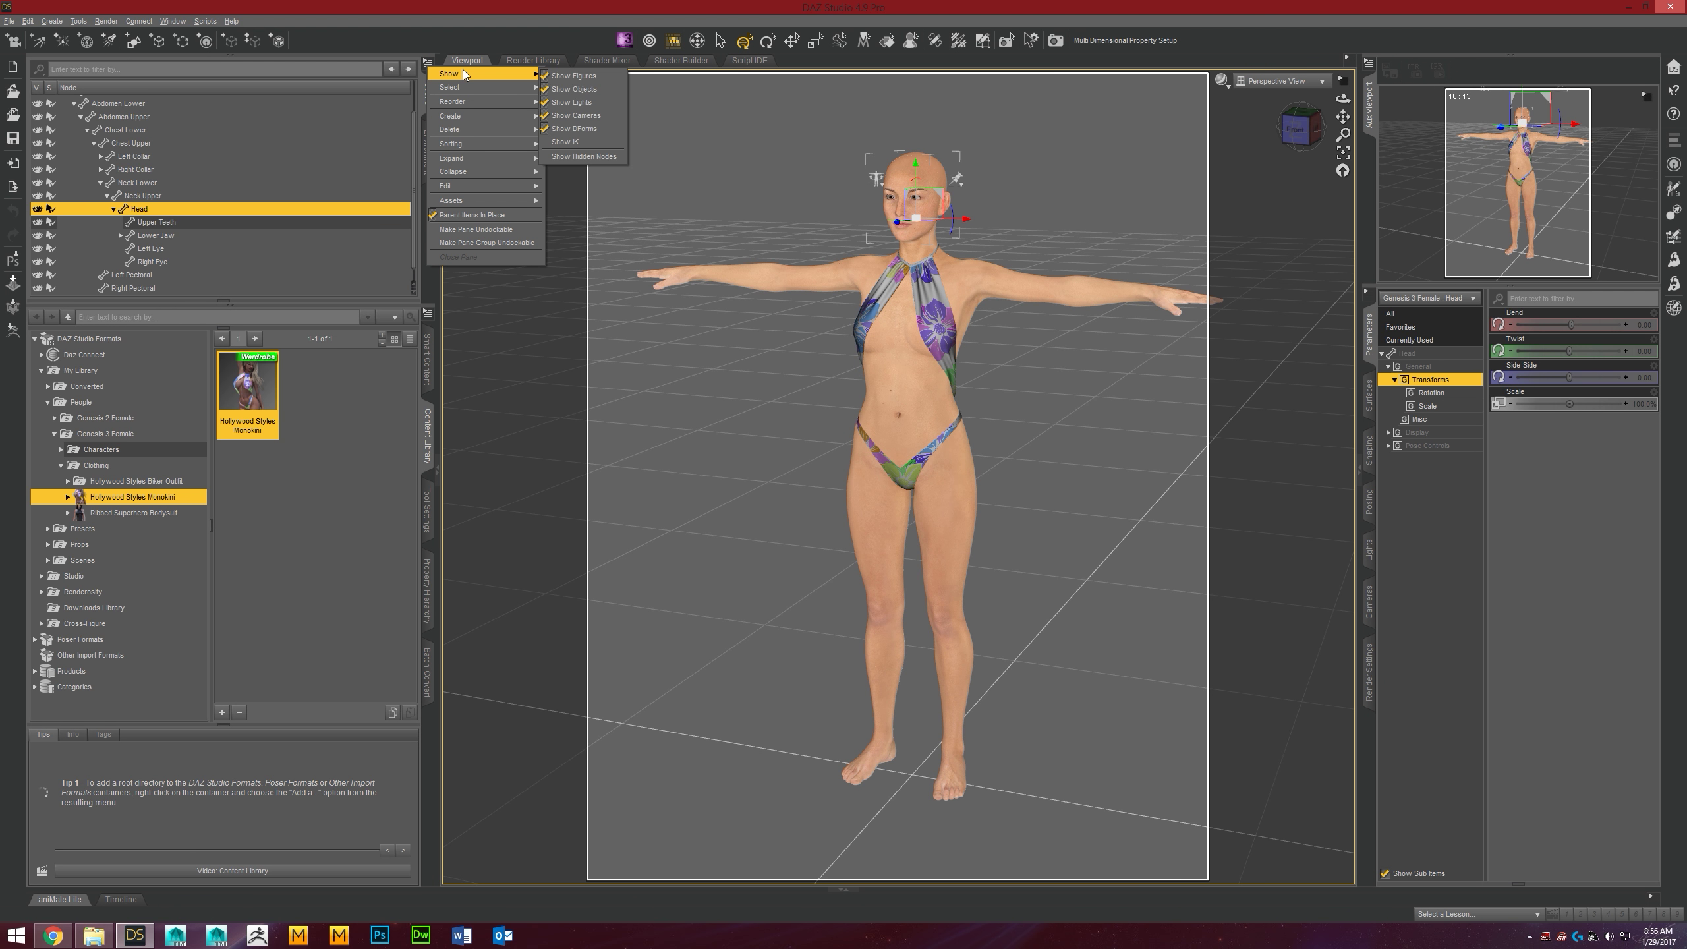
pyautogui.click(582, 159)
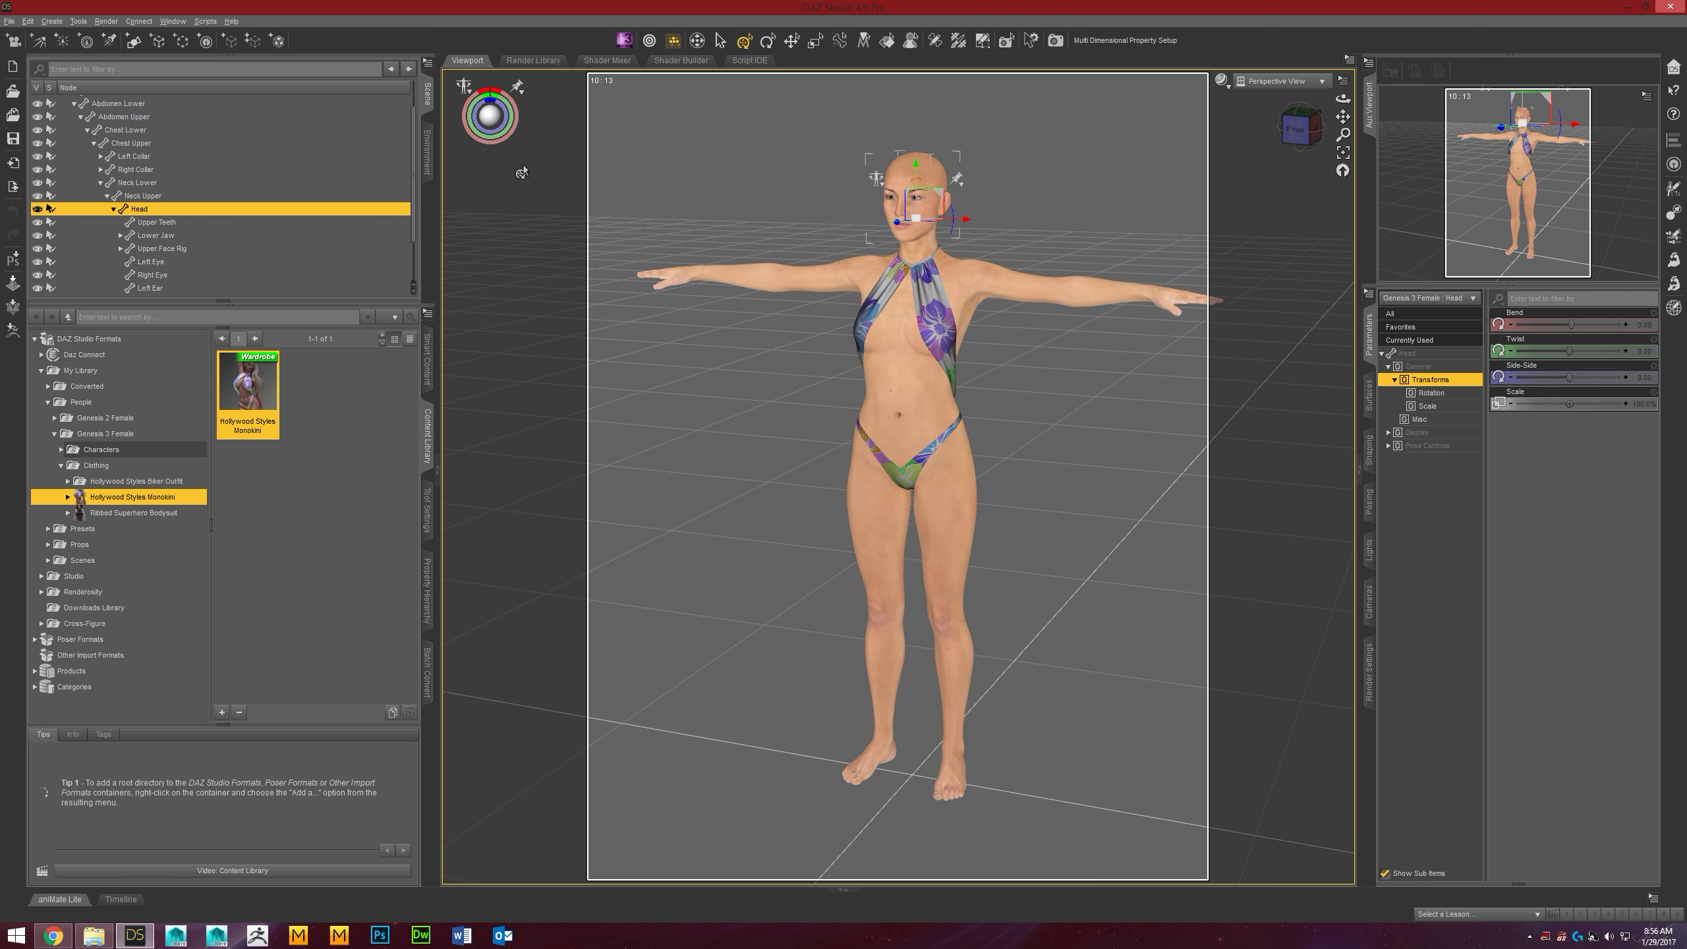
# - Expand Upper Face Rig to list its brow and eyelid bones, then reselect Head
pyautogui.click(162, 250)
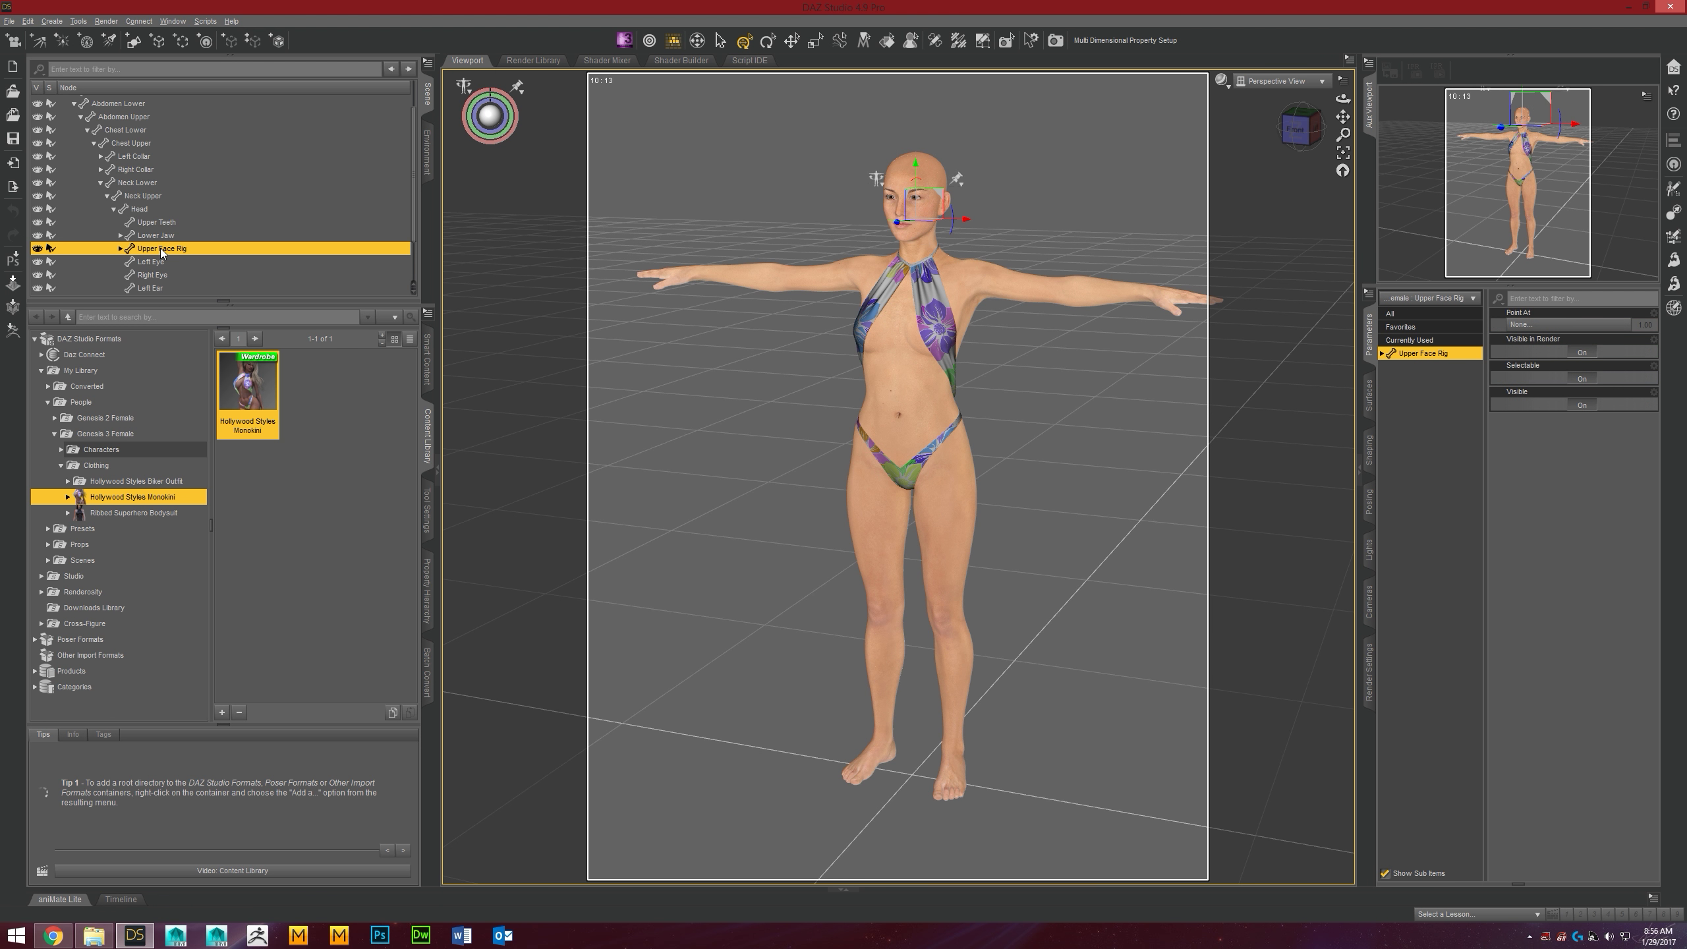
pyautogui.click(120, 249)
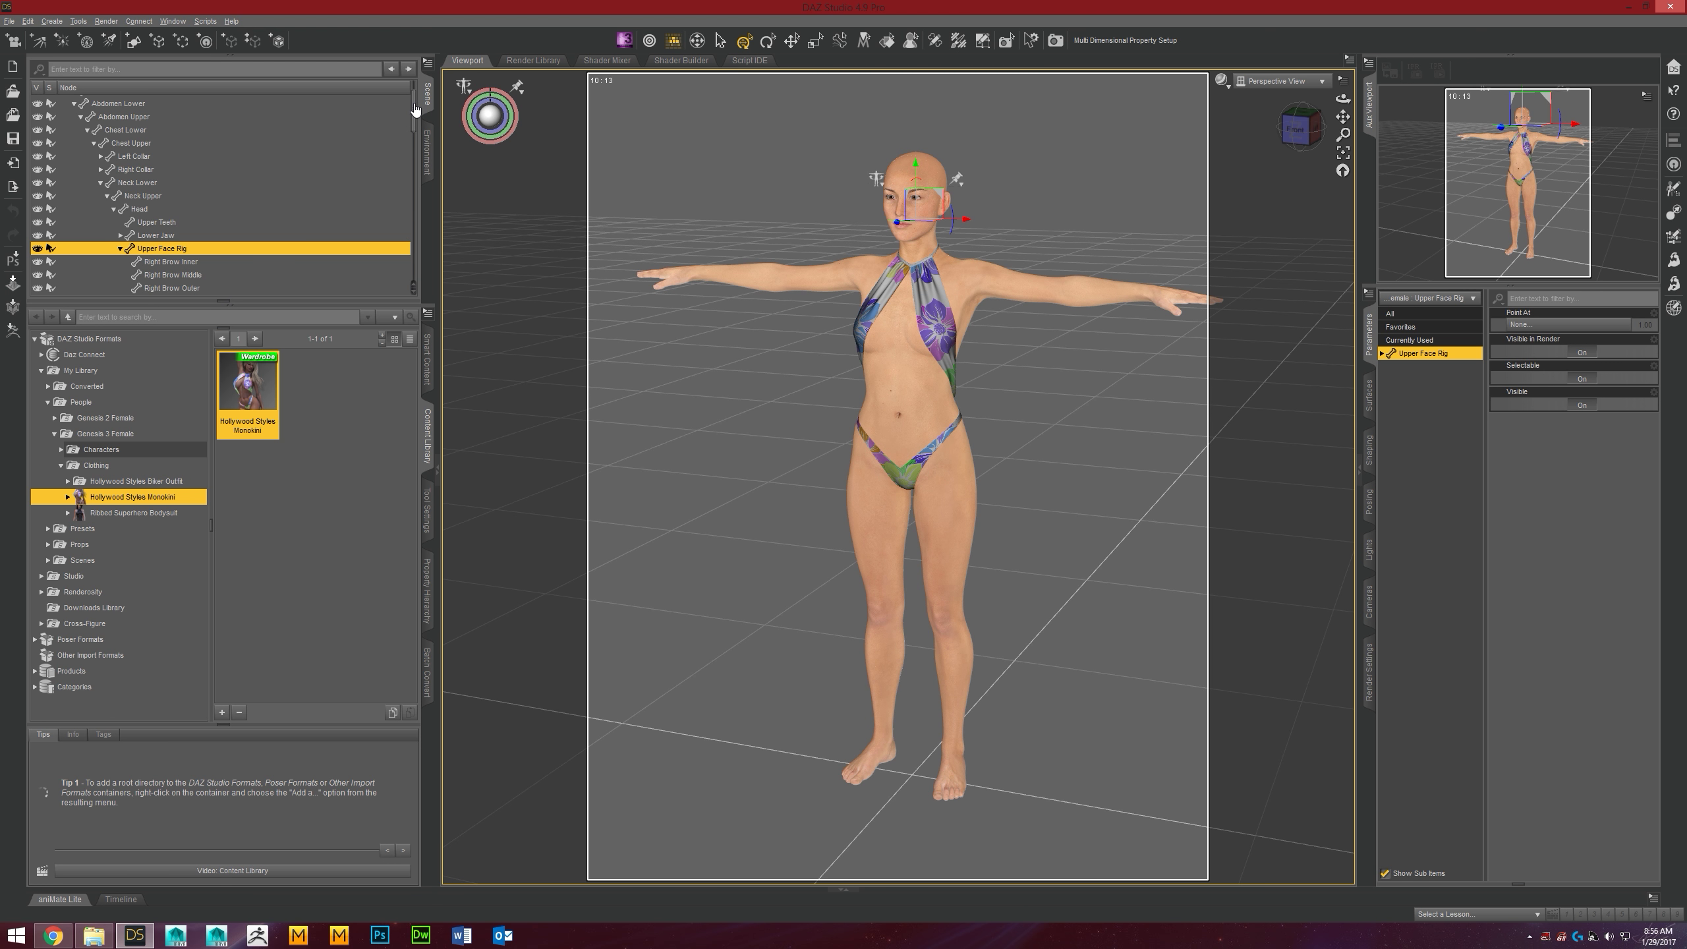
pyautogui.moveTo(415, 108)
pyautogui.mouseDown()
pyautogui.moveTo(423, 251)
pyautogui.moveTo(432, 145)
pyautogui.moveTo(431, 179)
pyautogui.moveTo(410, 135)
pyautogui.mouseUp()
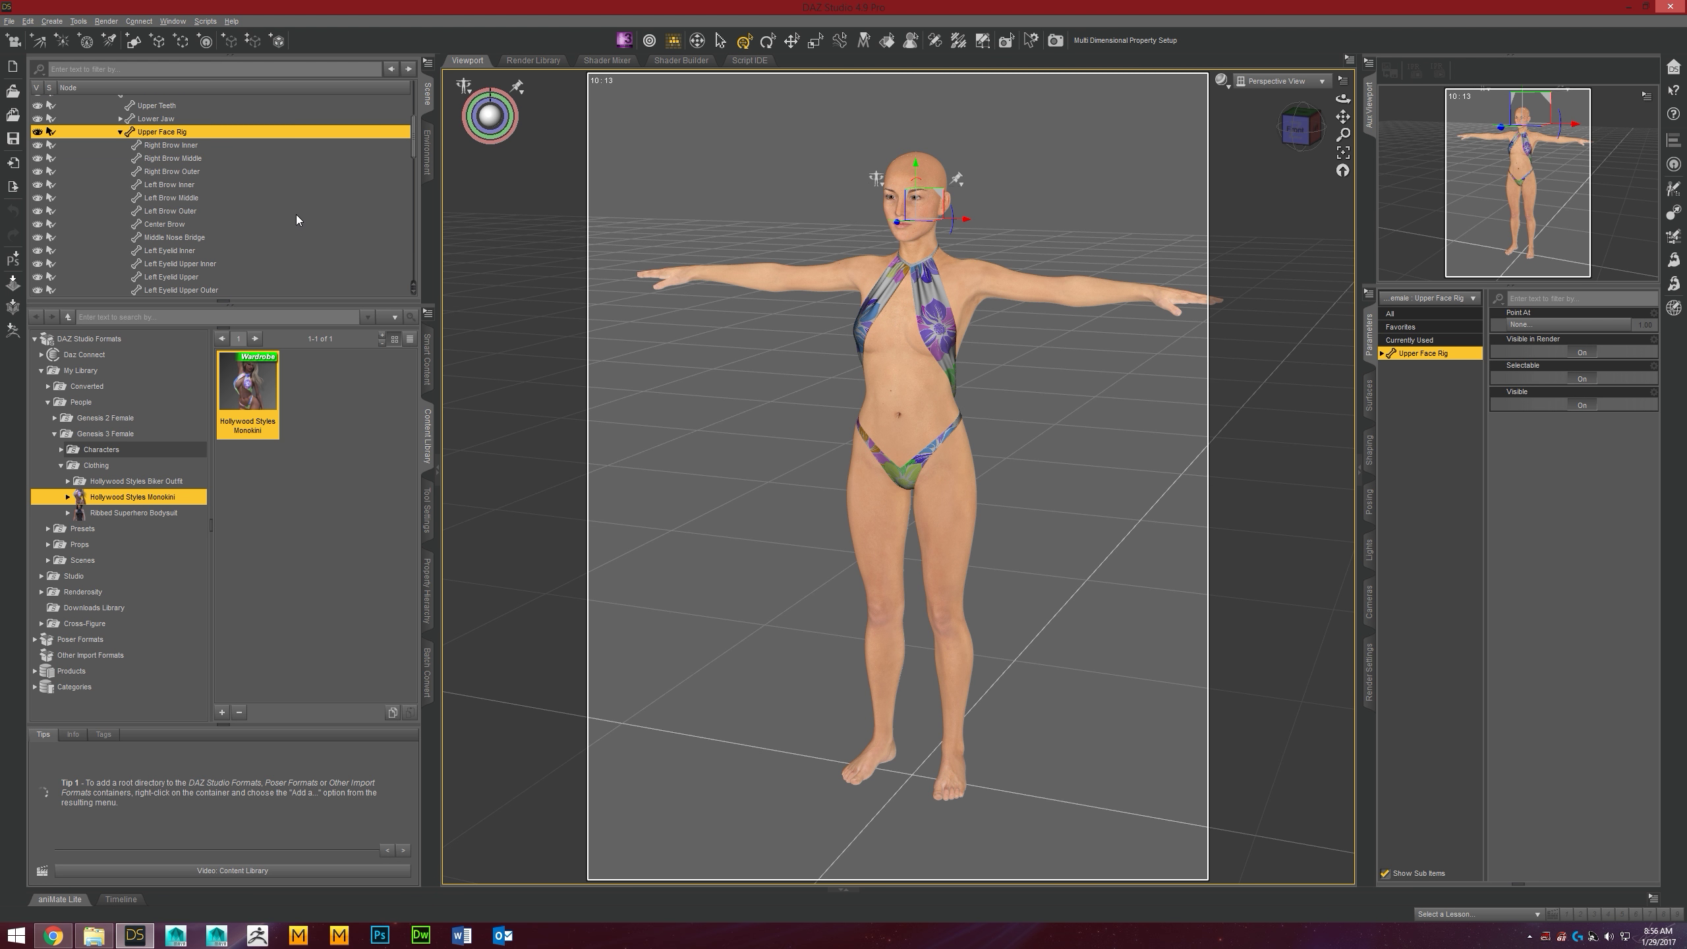
pyautogui.scroll(1, 295, 214)
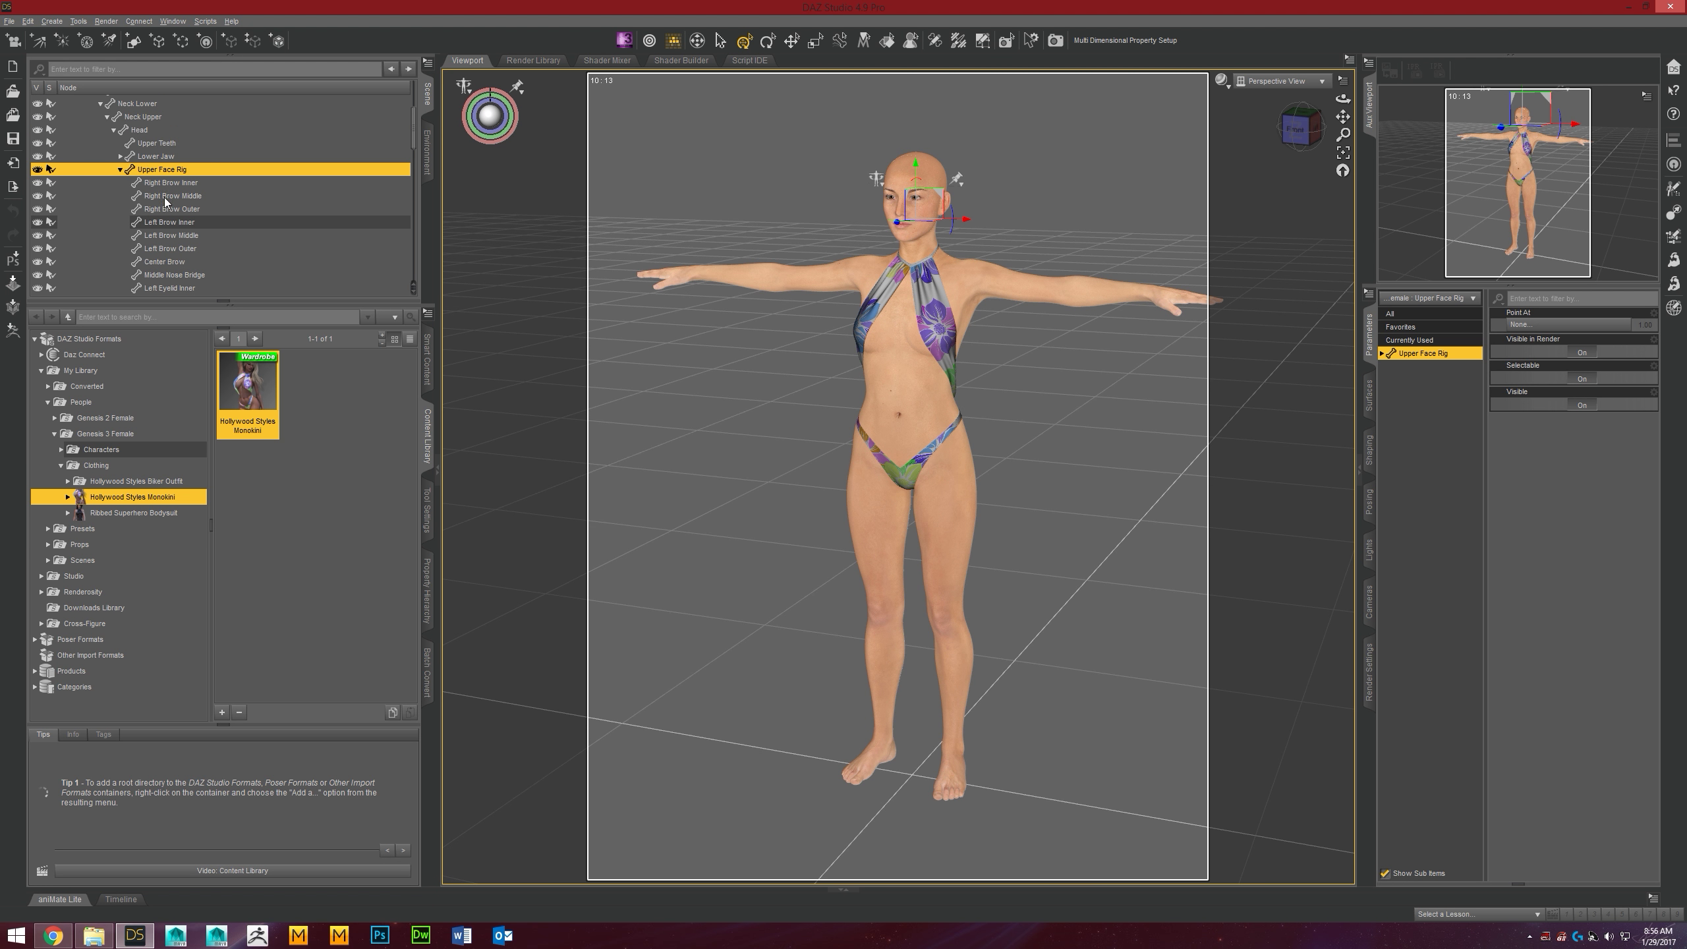
pyautogui.click(140, 130)
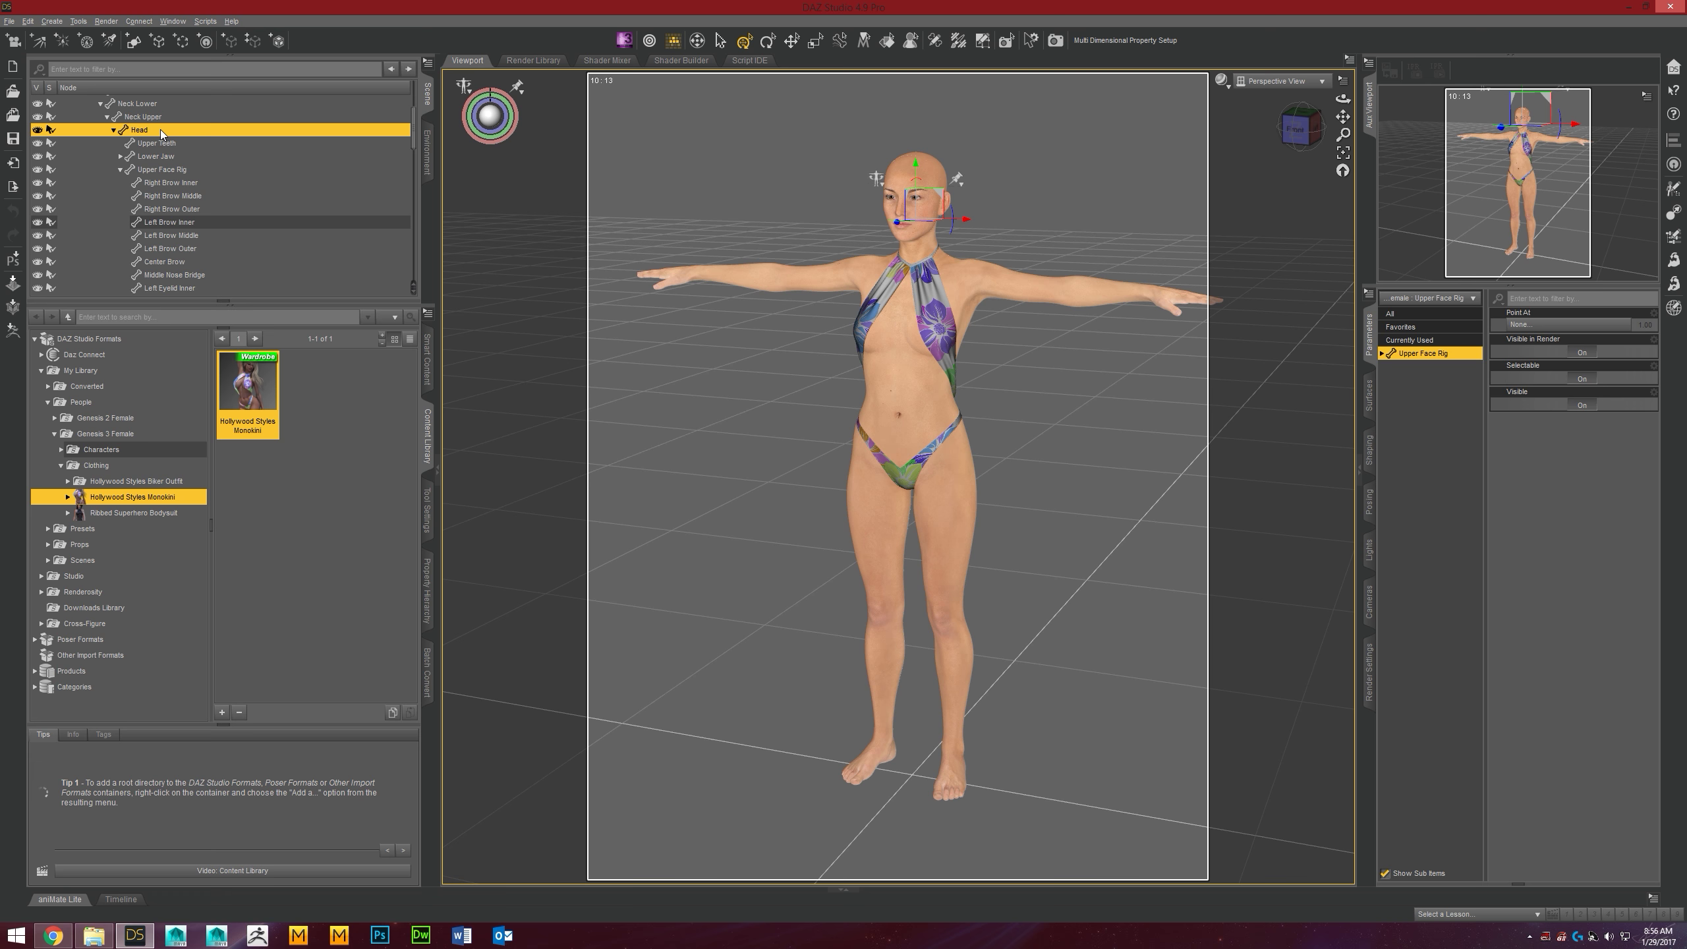
# - Frame the viewport on the Head bone from the front
pyautogui.click(1342, 151)
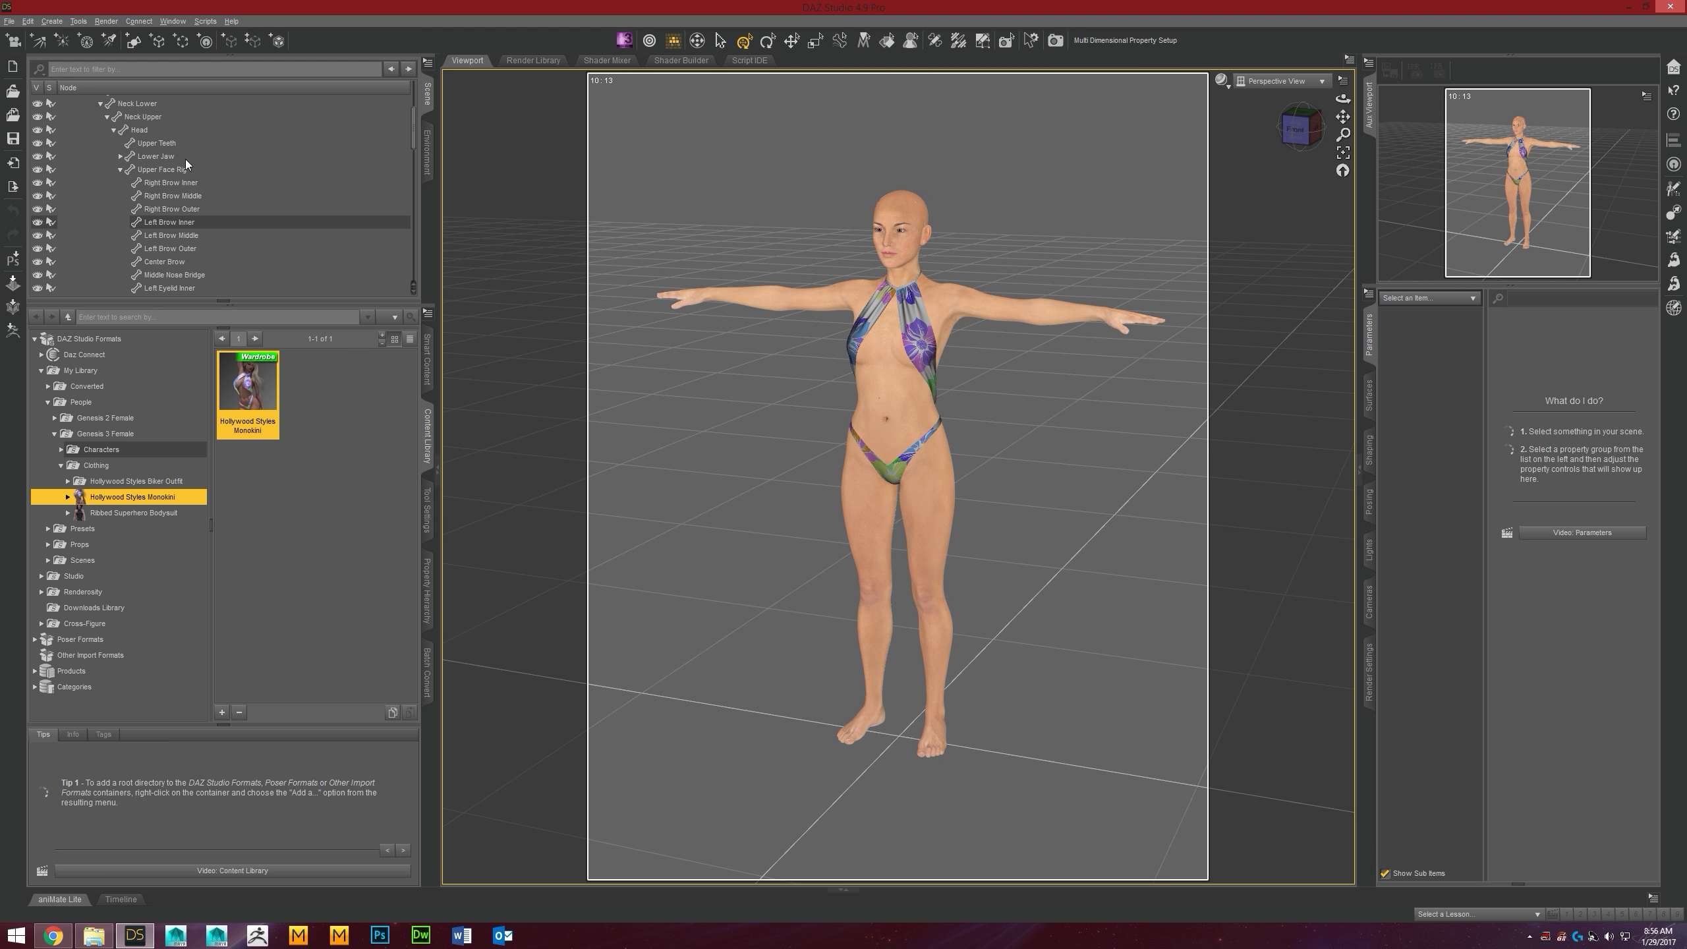
pyautogui.click(141, 130)
pyautogui.click(1343, 153)
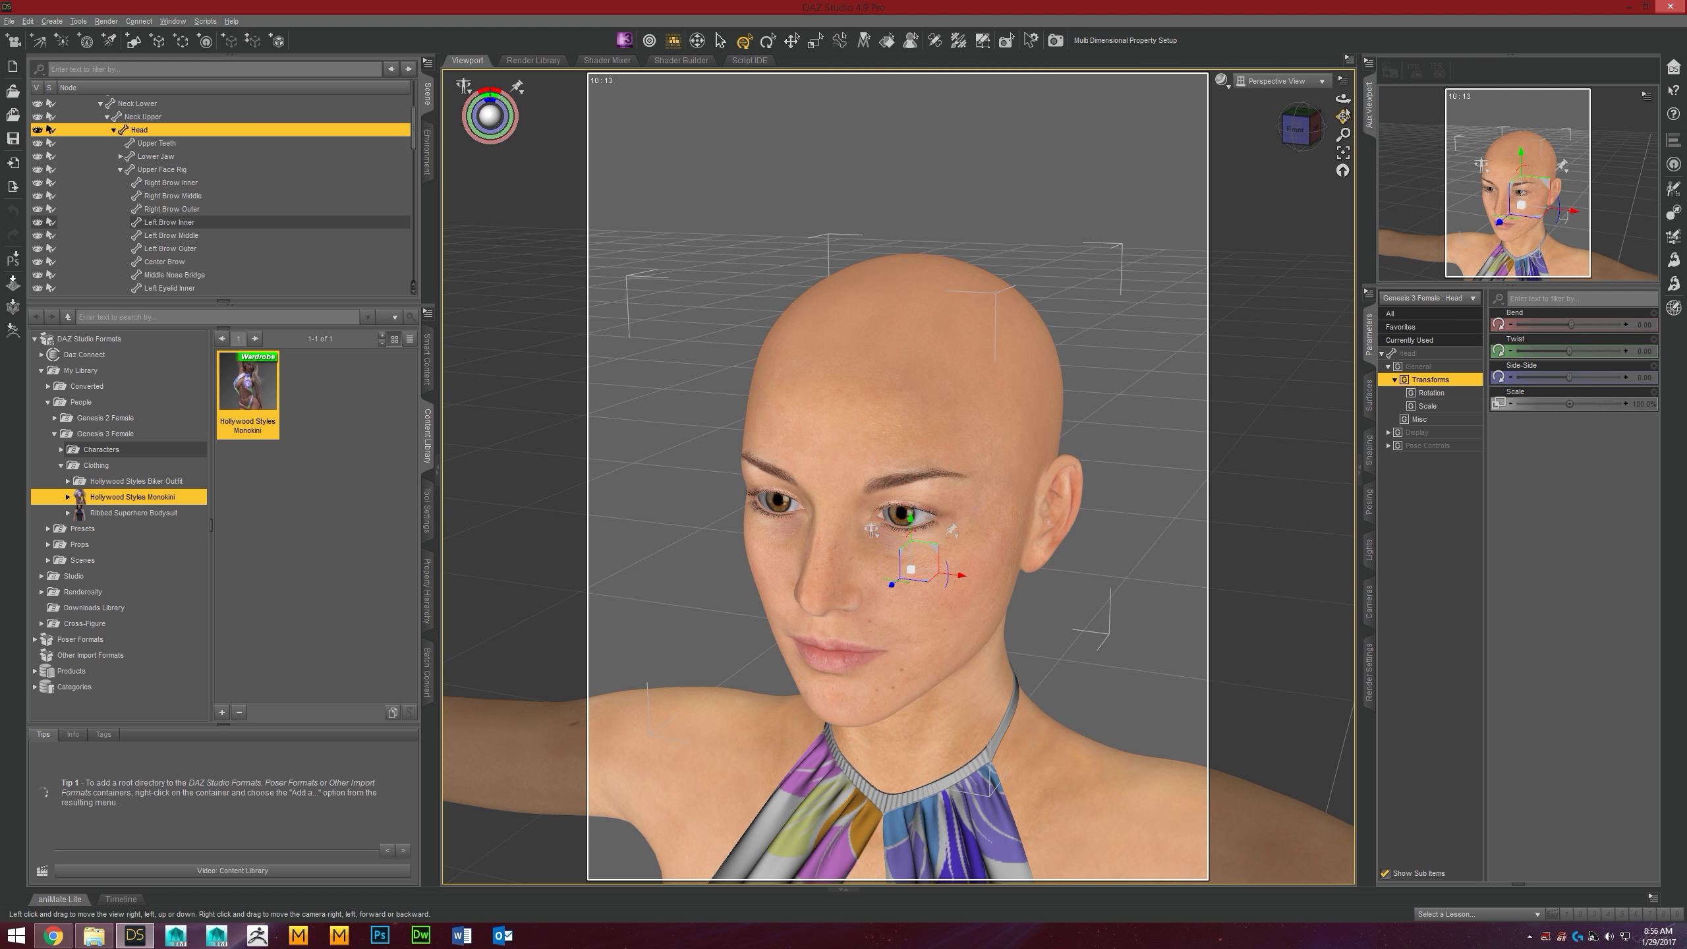
pyautogui.click(1295, 130)
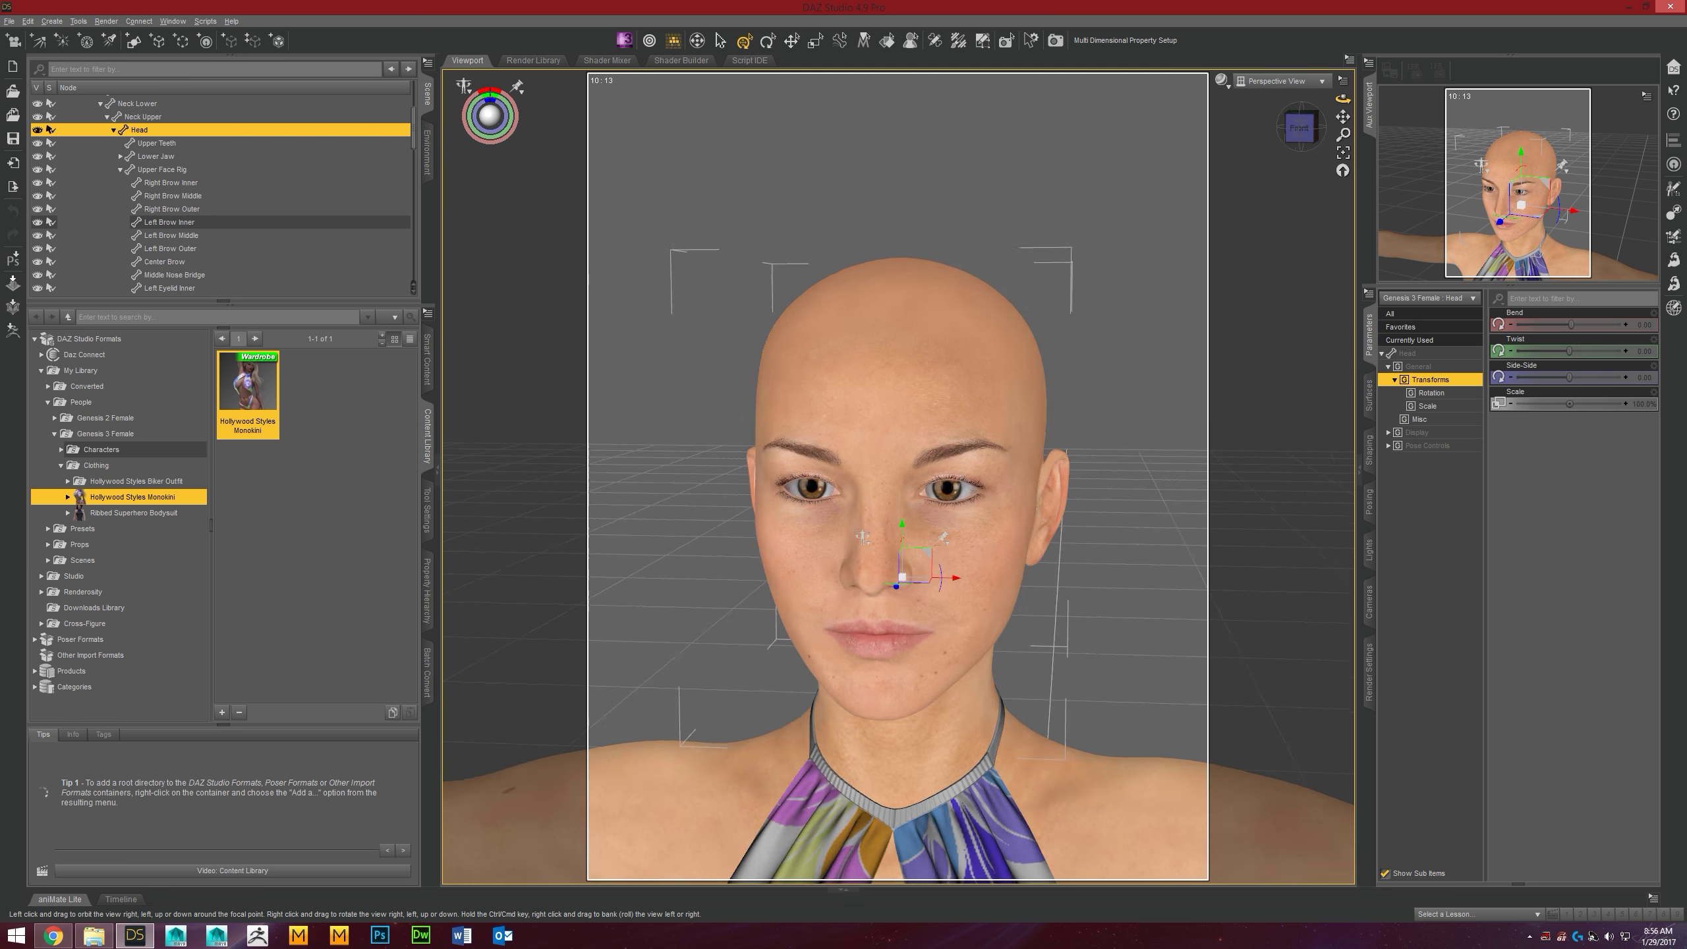
# - Select the Right Brow Inner bone and show its Translate, Rotate and Scale parameters
pyautogui.click(195, 183)
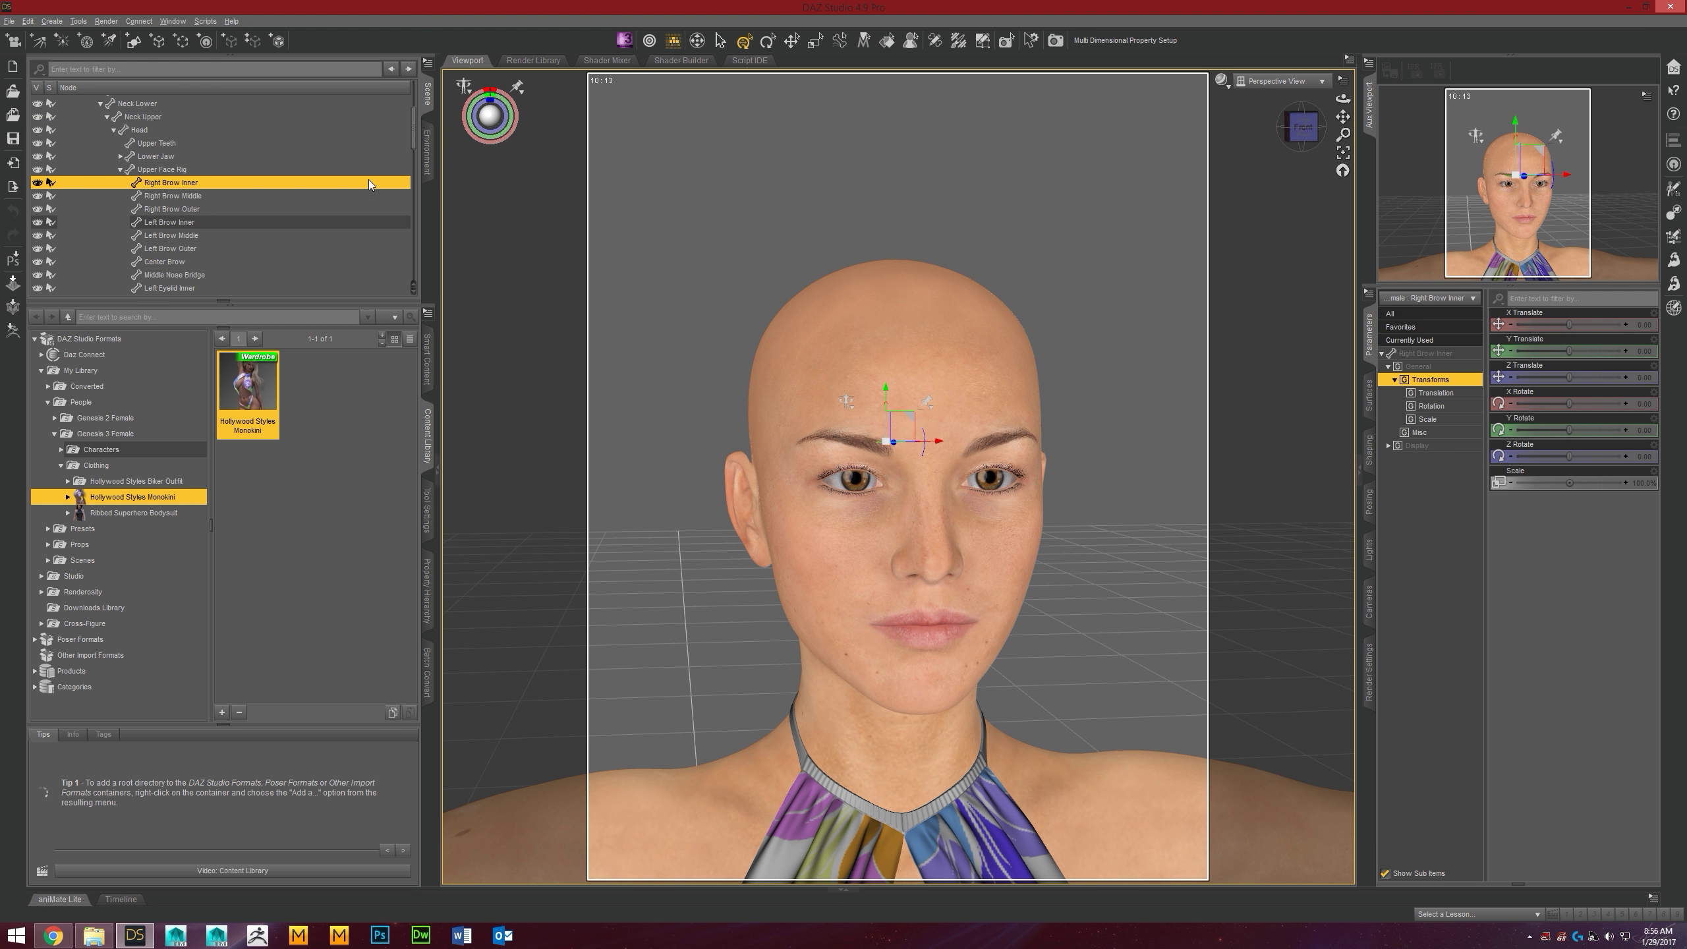
pyautogui.click(1307, 120)
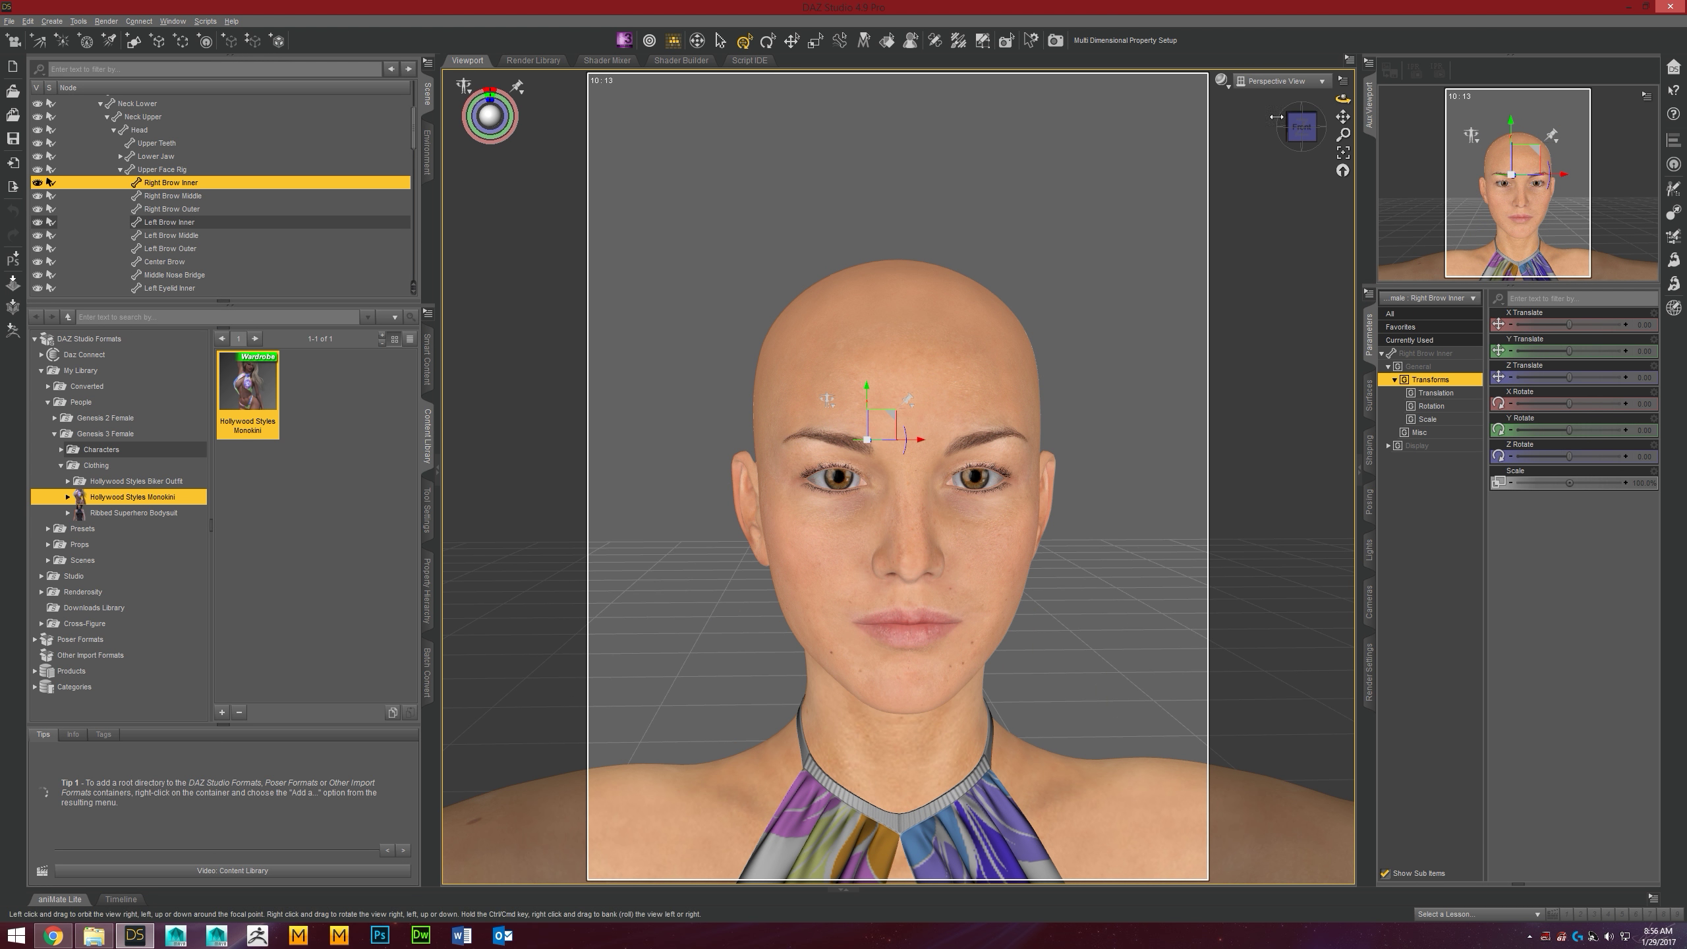
pyautogui.moveTo(416, 143); pyautogui.dragTo(409, 249)
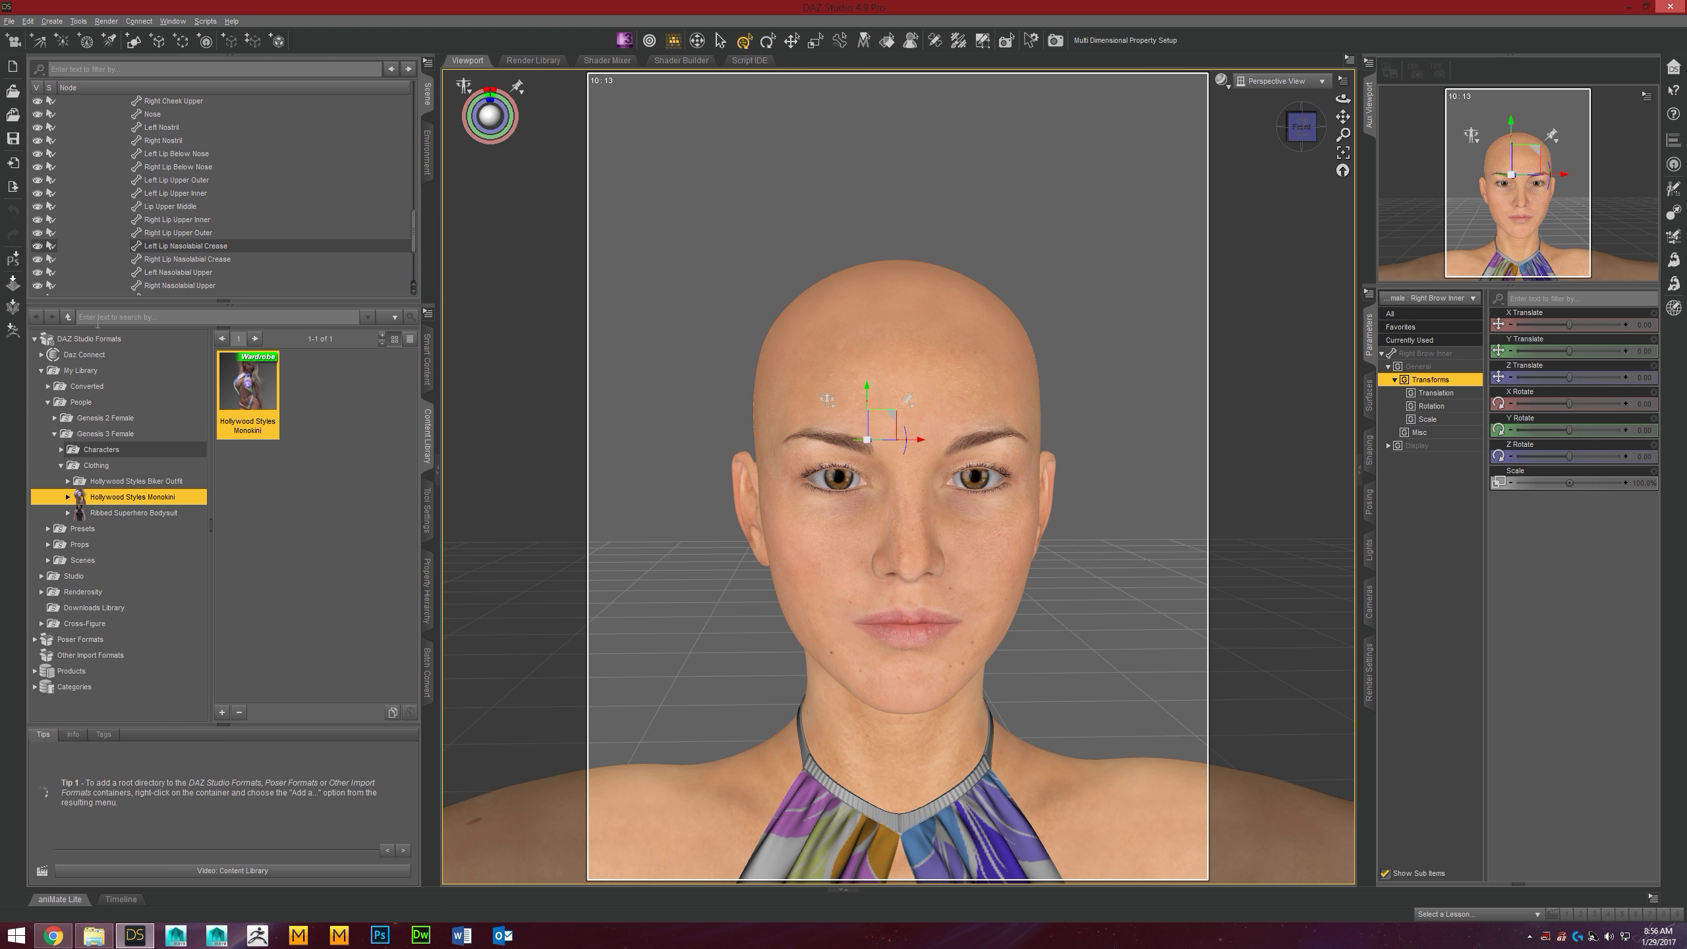
# - Select the Left Nasolabial Upper bone and orbit the camera around the face
pyautogui.click(190, 274)
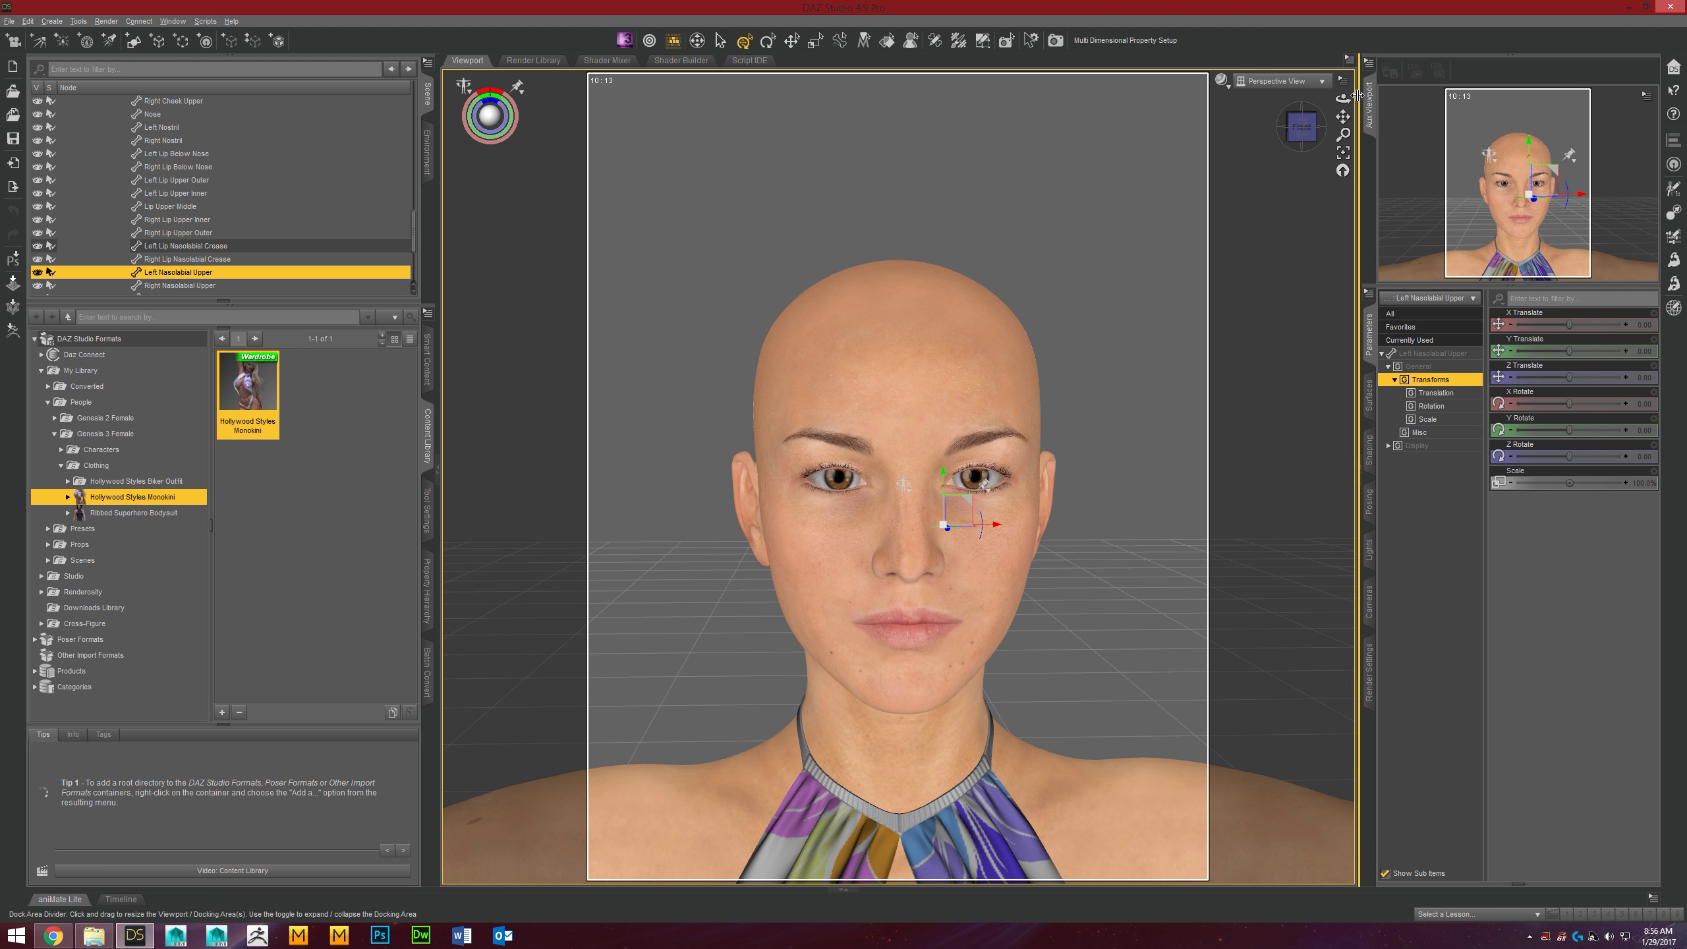
pyautogui.keyDown('alt'); pyautogui.moveTo(943, 525); pyautogui.dragTo(790, 518); pyautogui.keyUp('alt')
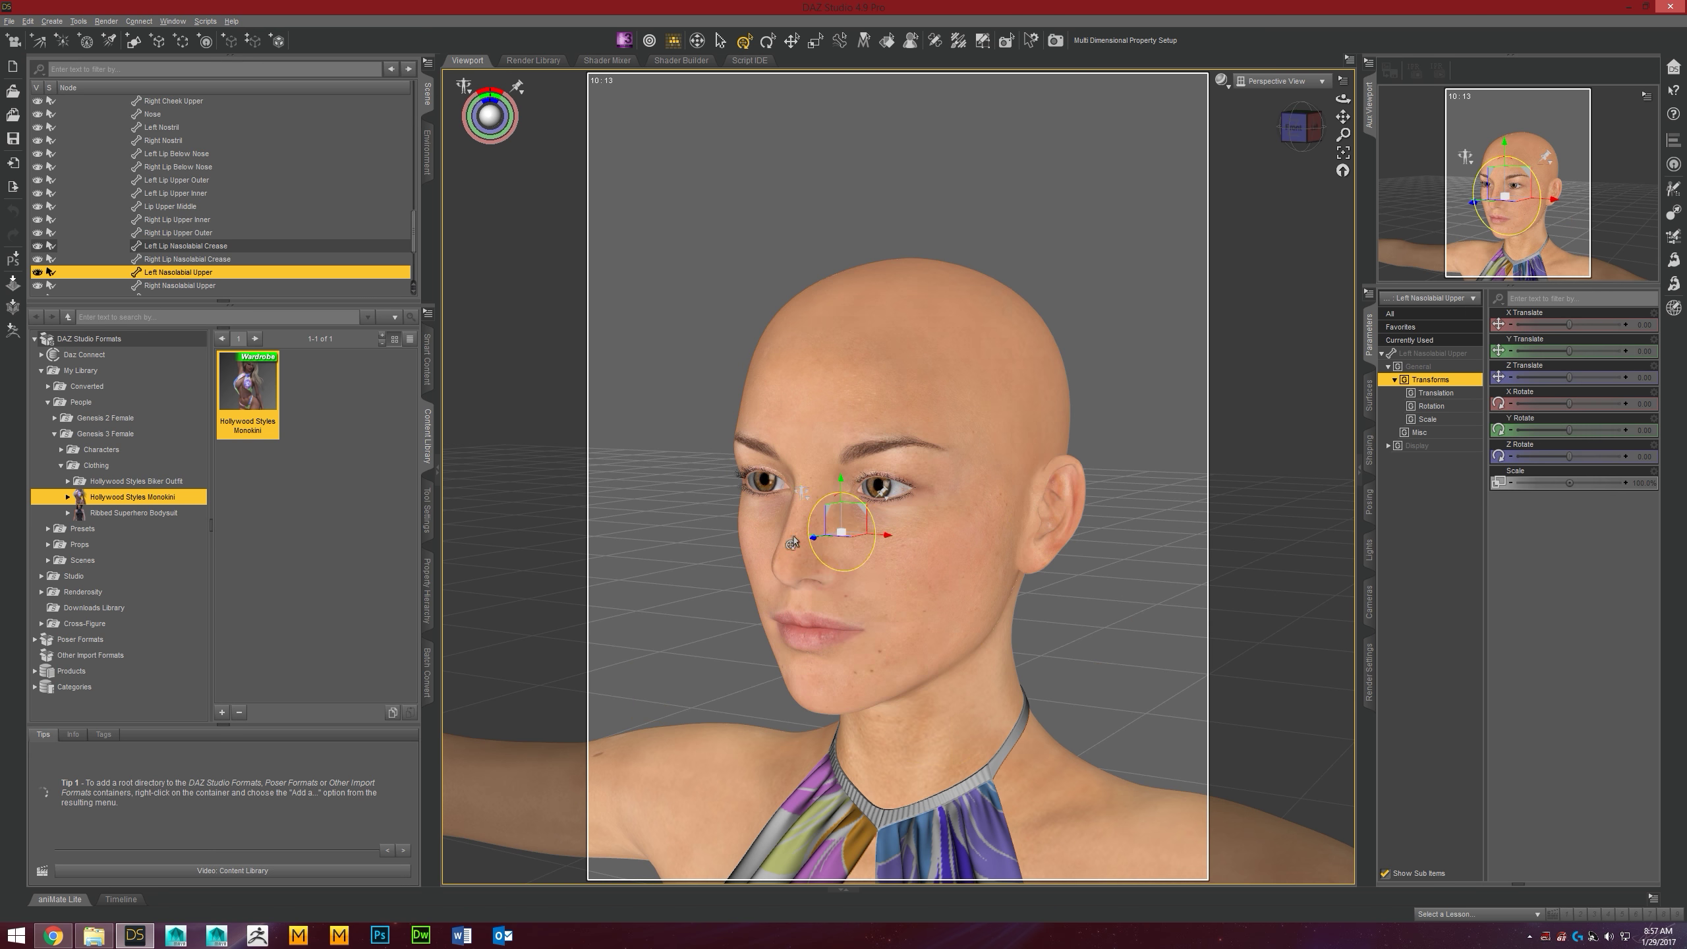
pyautogui.moveTo(1342, 98)
pyautogui.mouseDown()
pyautogui.moveTo(1343, 114)
pyautogui.moveTo(1342, 98)
pyautogui.mouseUp()
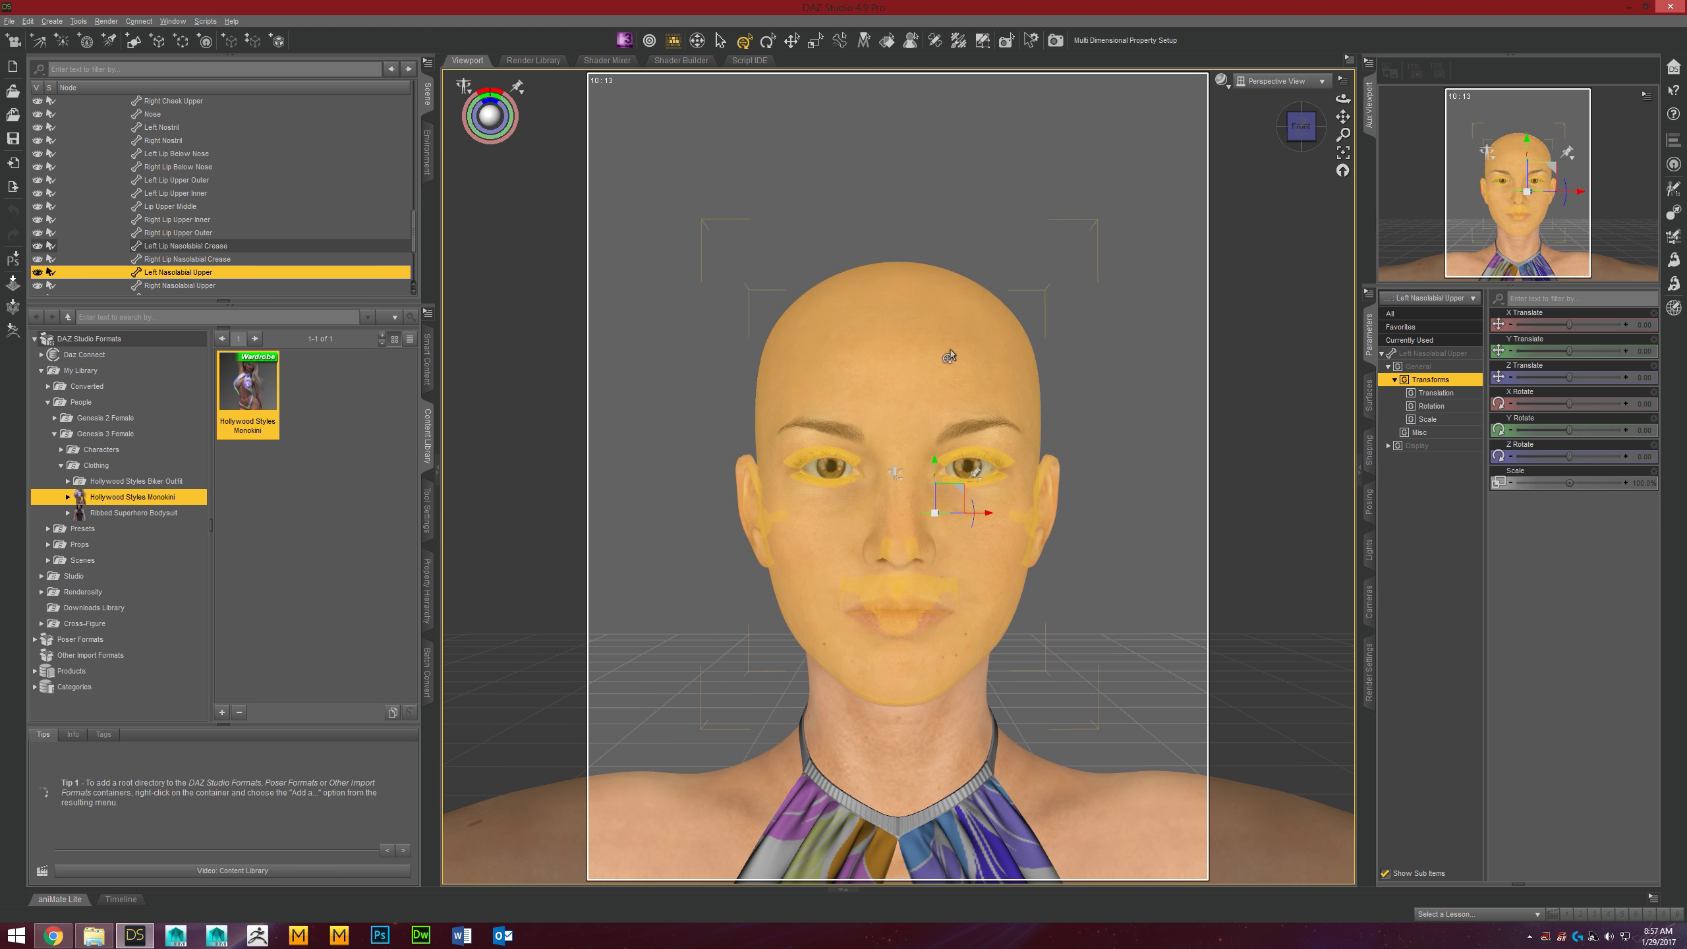
# - Activate the Node Weight Map Brush from the Tools menu and show its Tool Settings
pyautogui.click(960, 44)
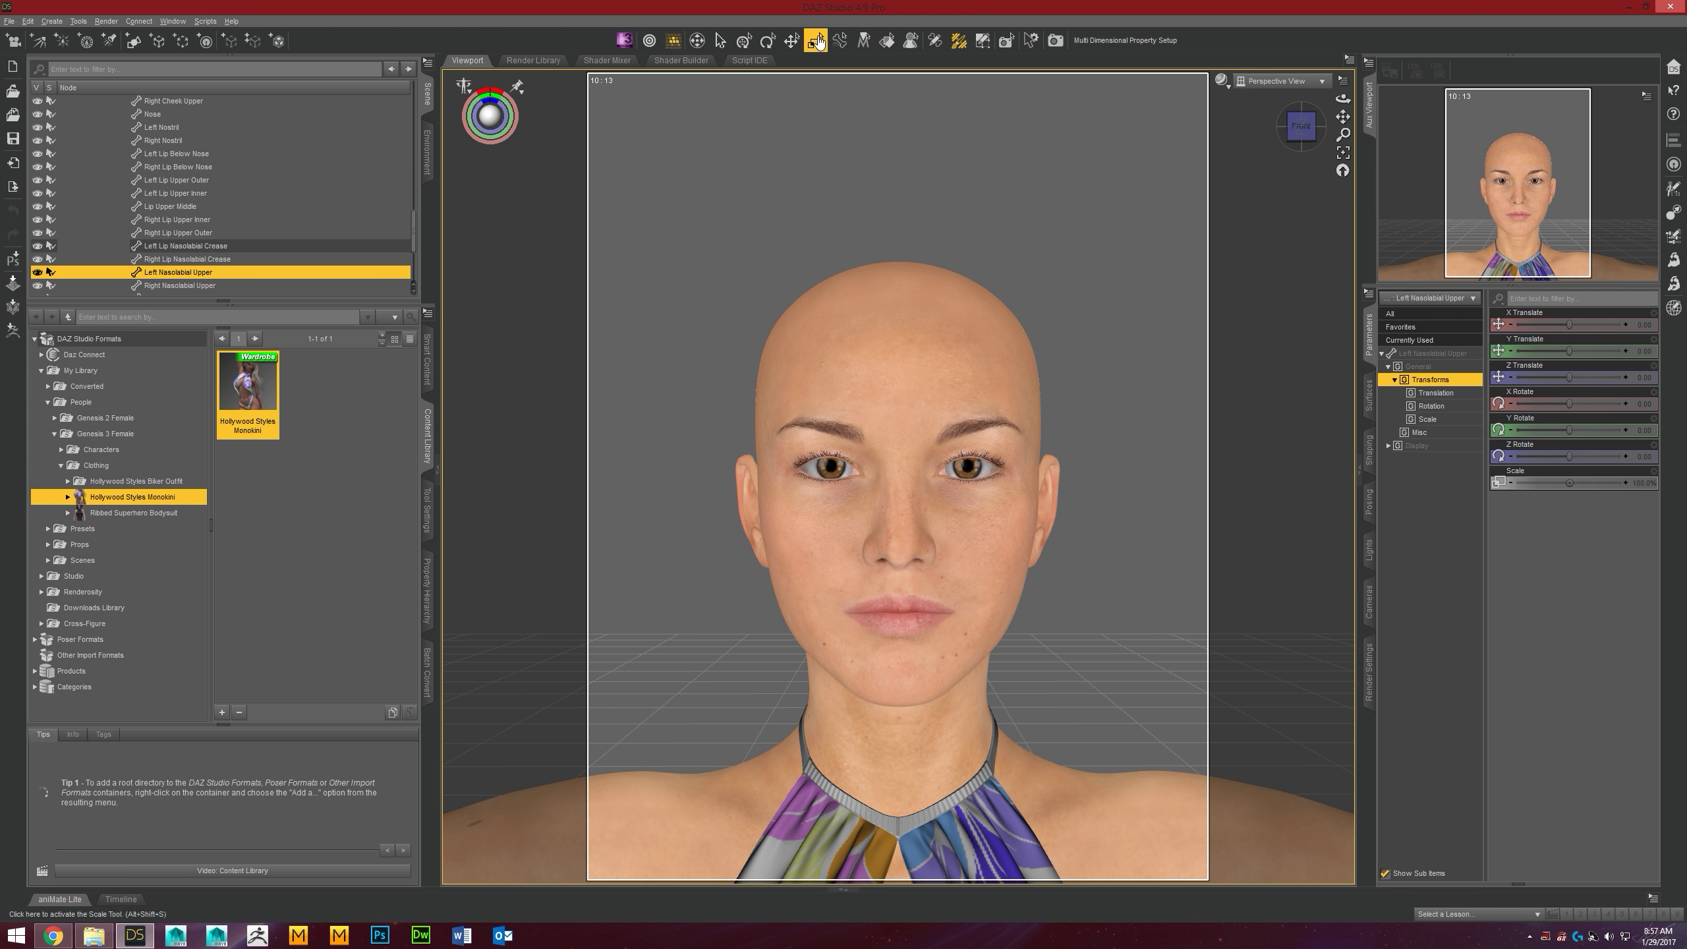
pyautogui.click(81, 23)
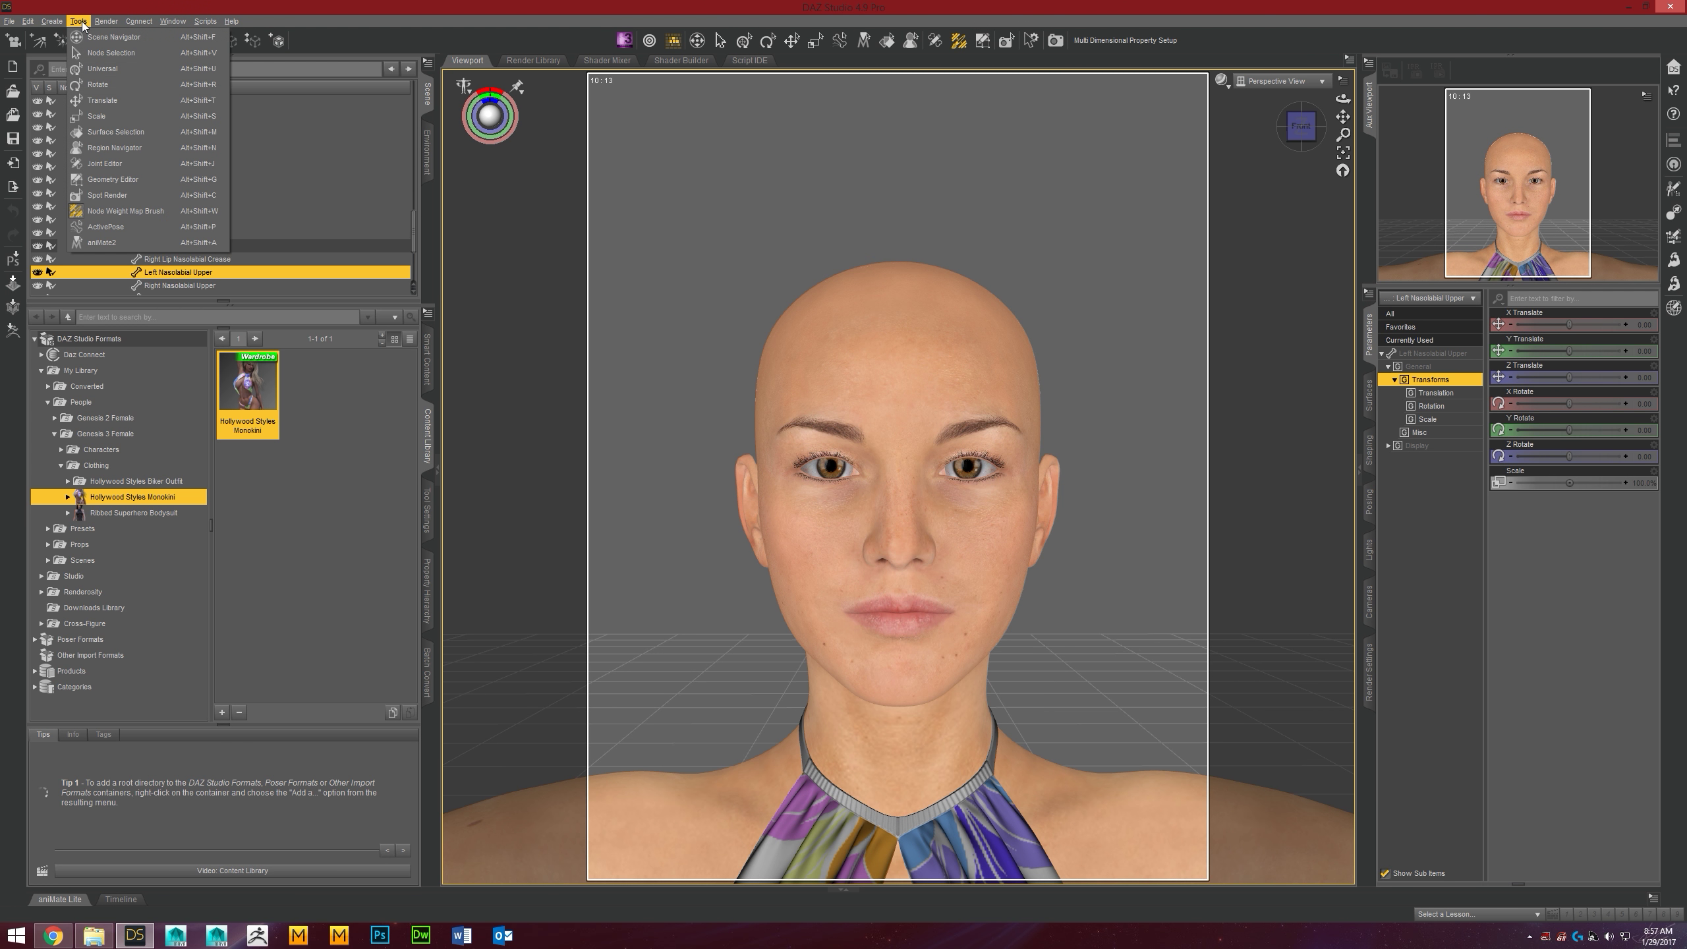
pyautogui.click(154, 213)
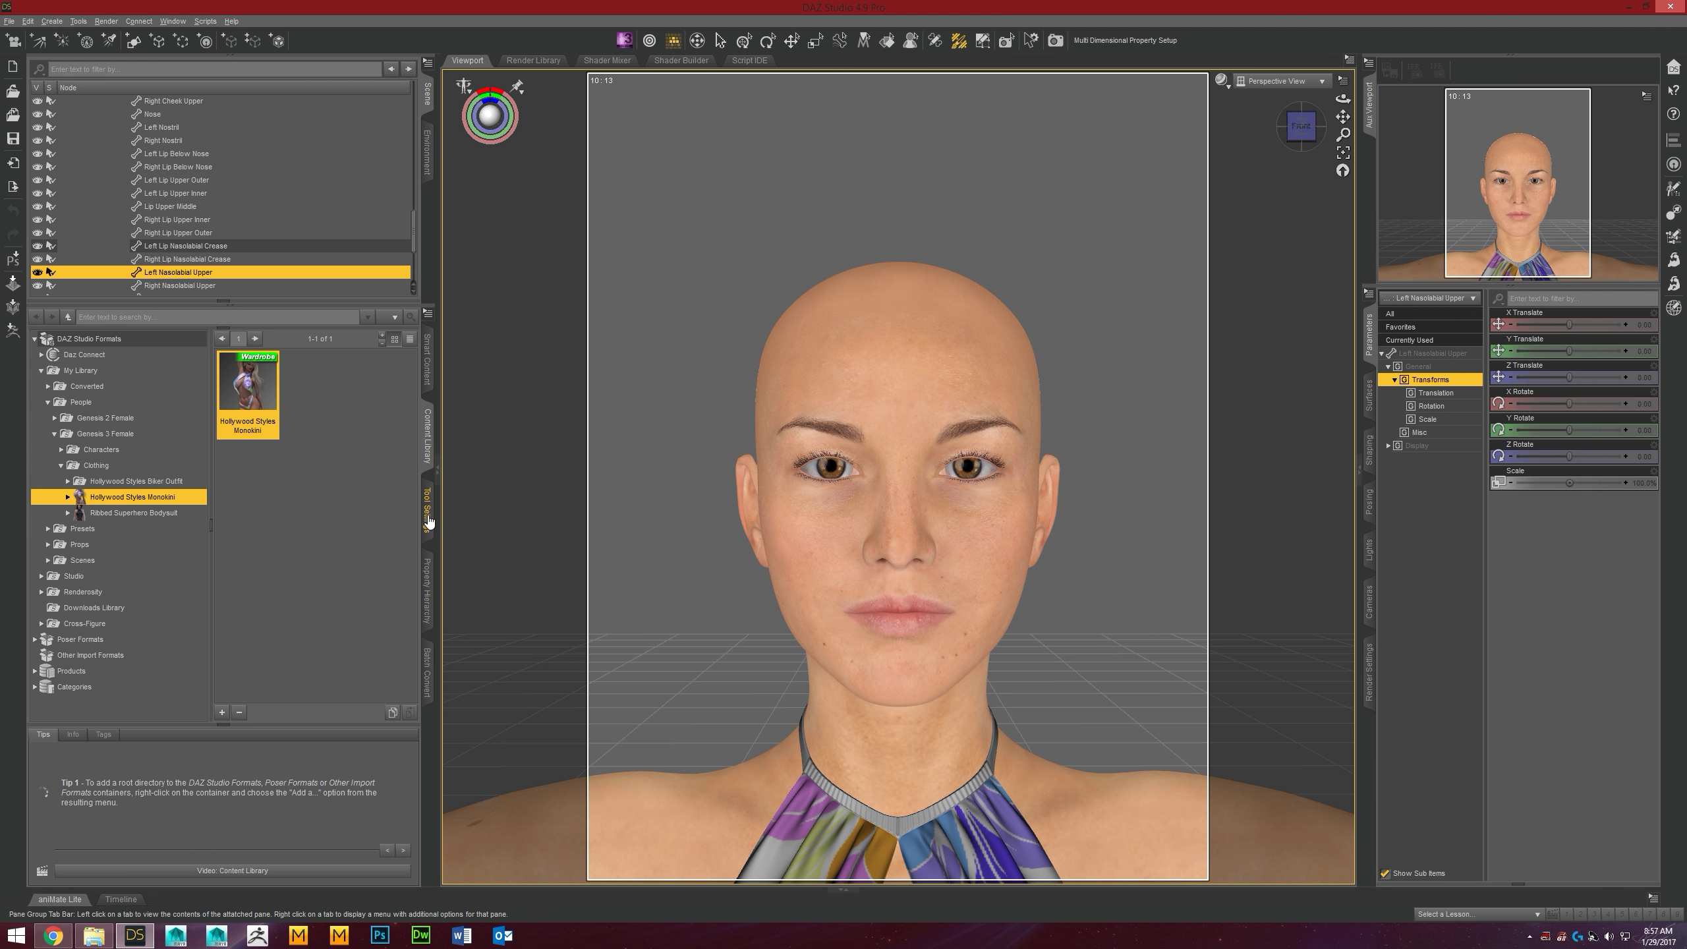
pyautogui.click(429, 519)
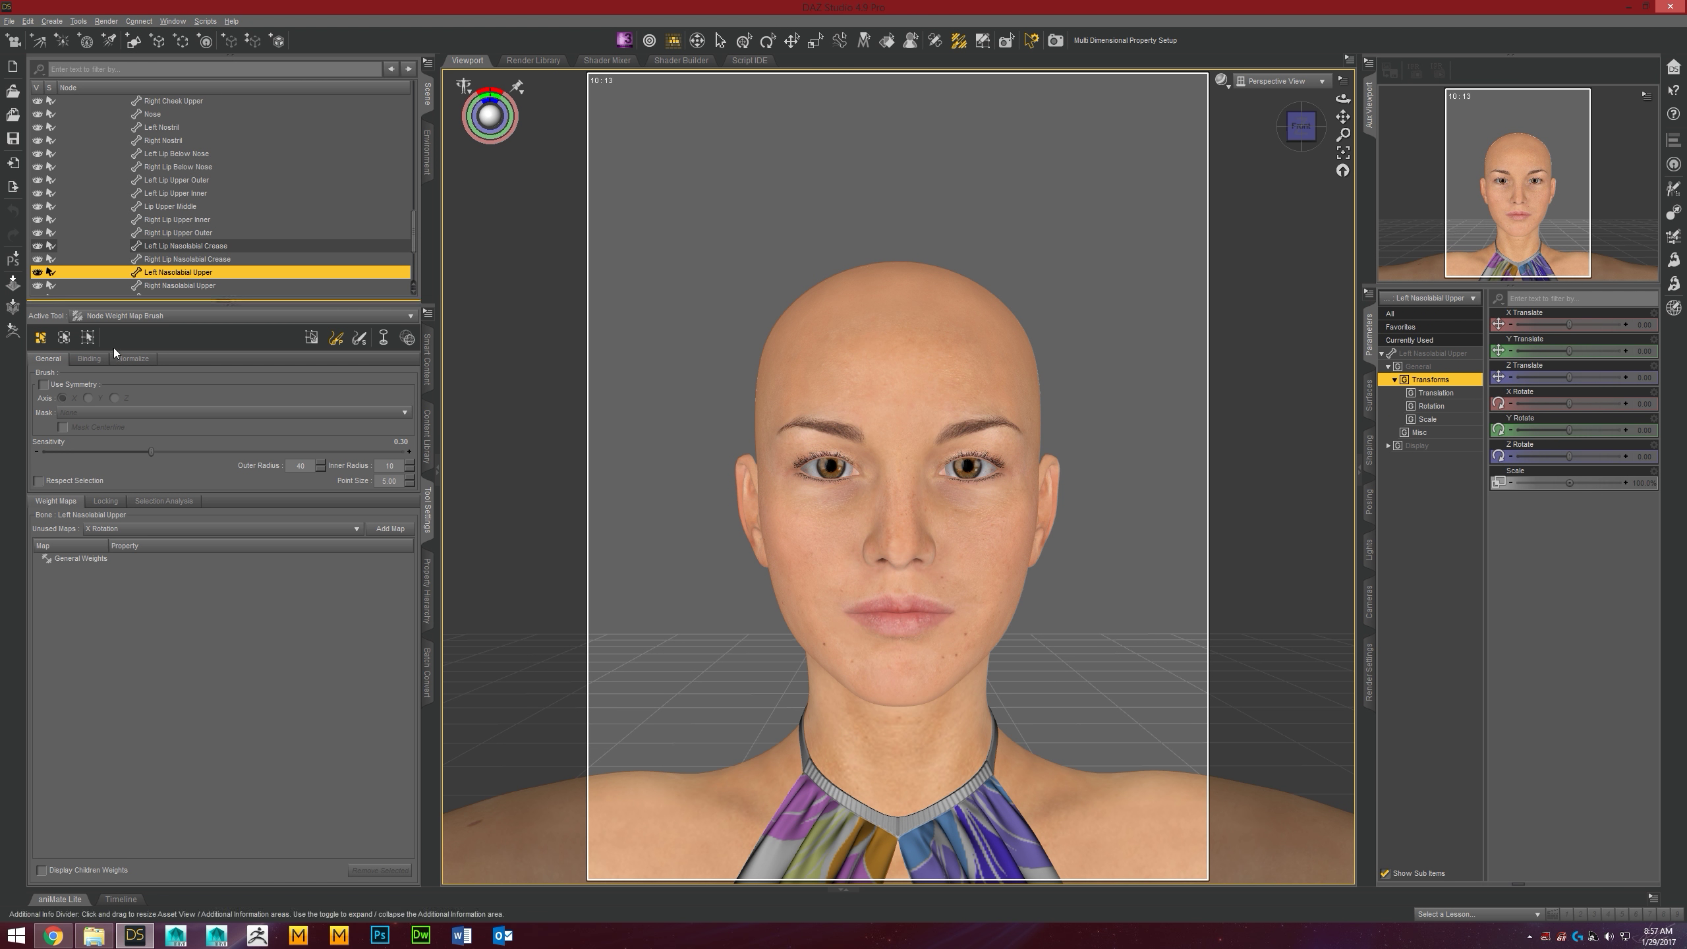
# - Display the General Weights map for Left Nasolabial Upper and orbit to inspect the cheek overlay
pyautogui.rightClick(427, 722)
pyautogui.moveTo(462, 728)
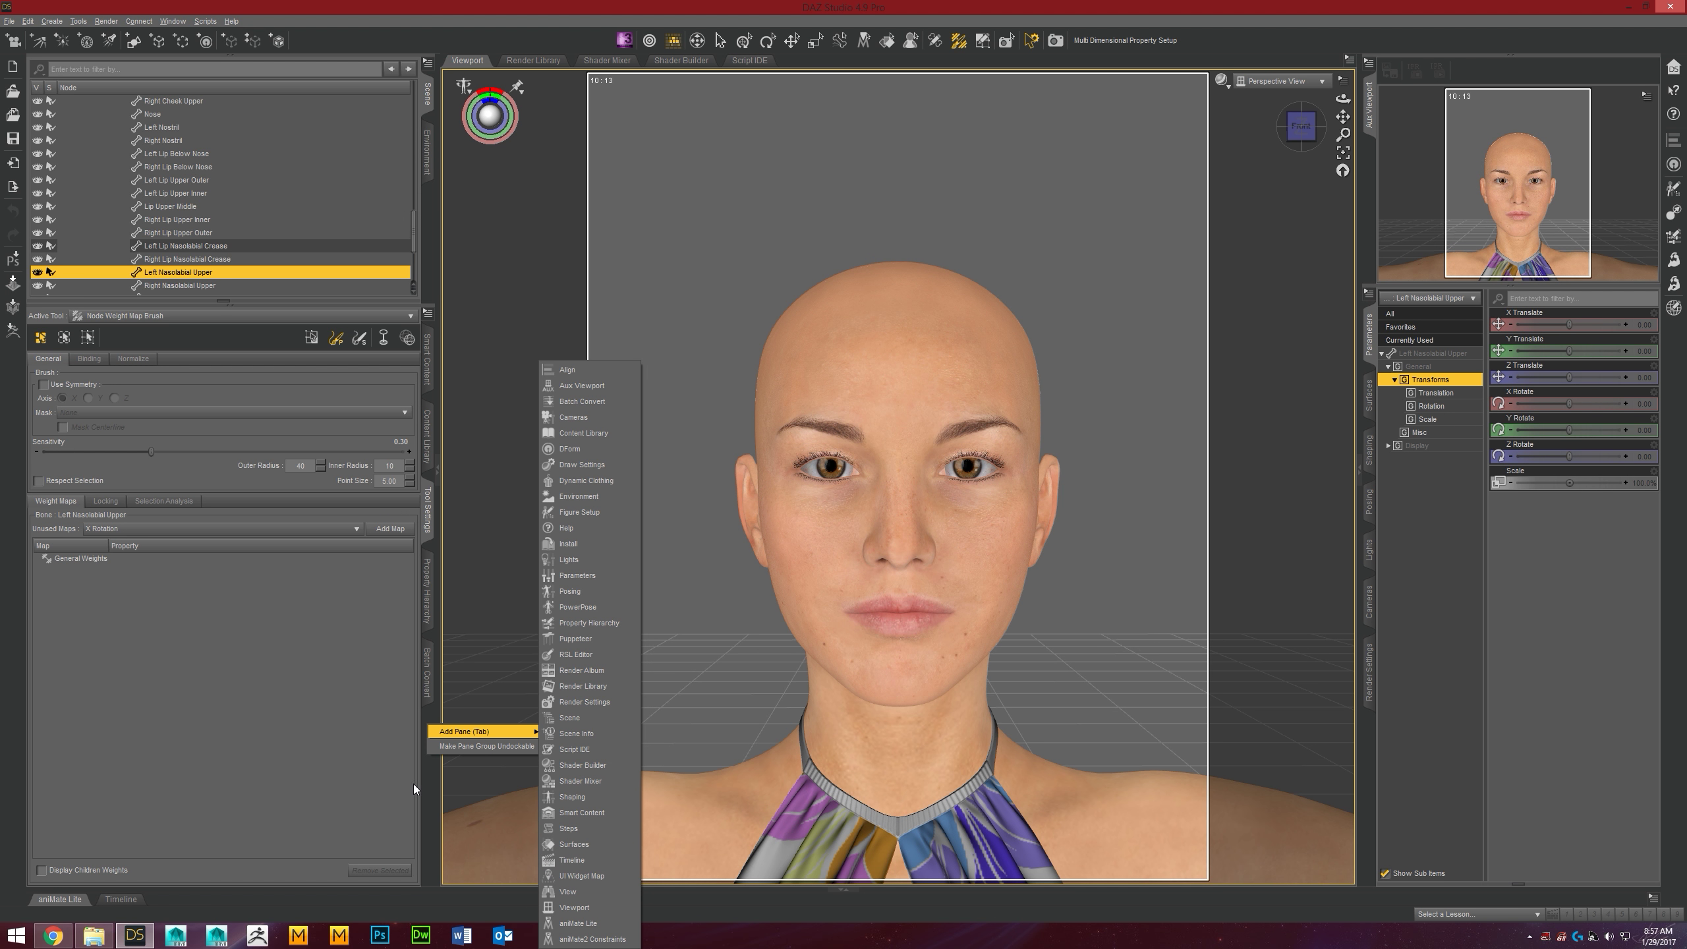
pyautogui.click(277, 668)
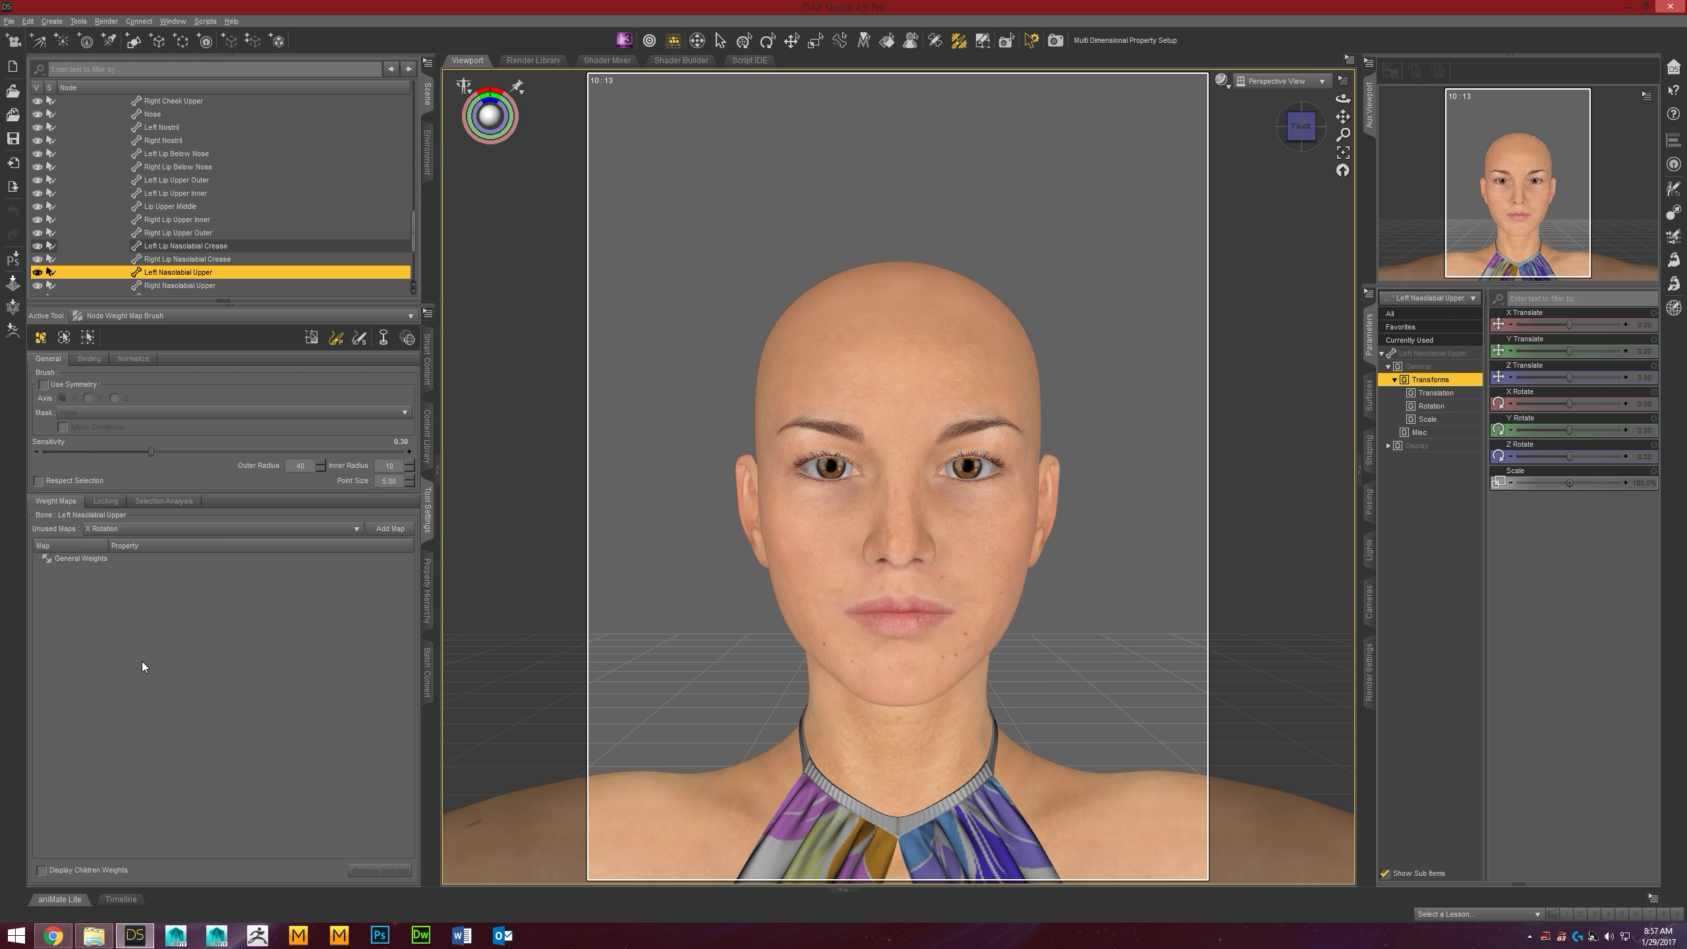
pyautogui.click(66, 557)
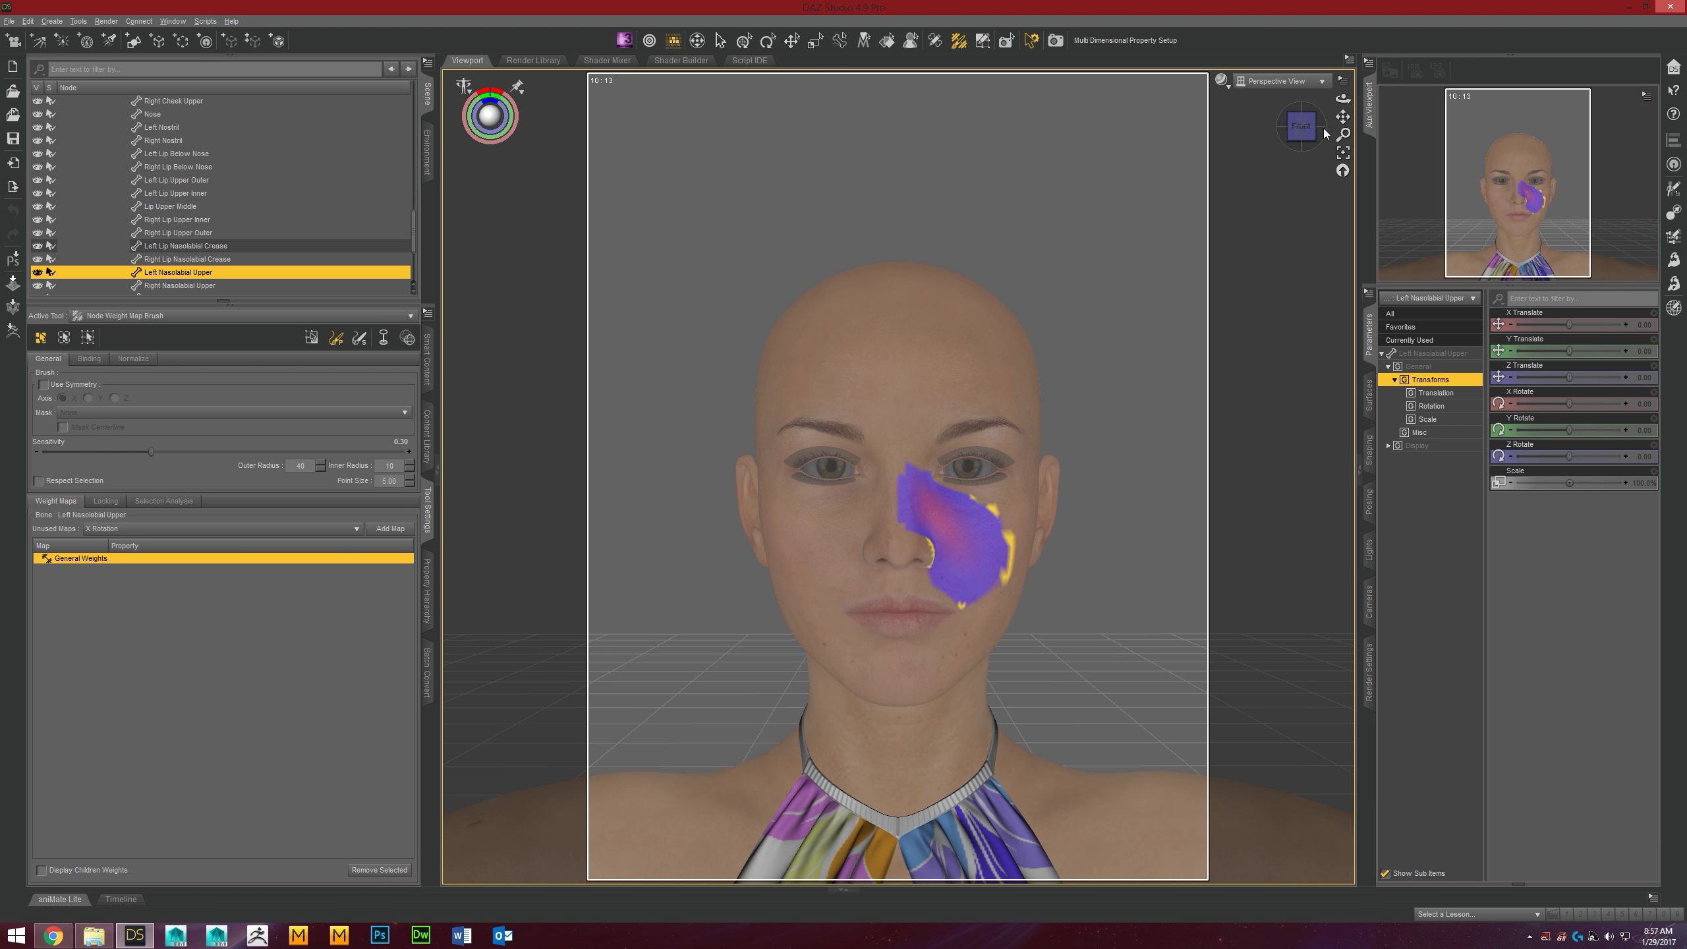
pyautogui.moveTo(1343, 99)
pyautogui.mouseDown()
pyautogui.moveTo(1295, 125)
pyautogui.moveTo(1336, 106)
pyautogui.mouseUp()
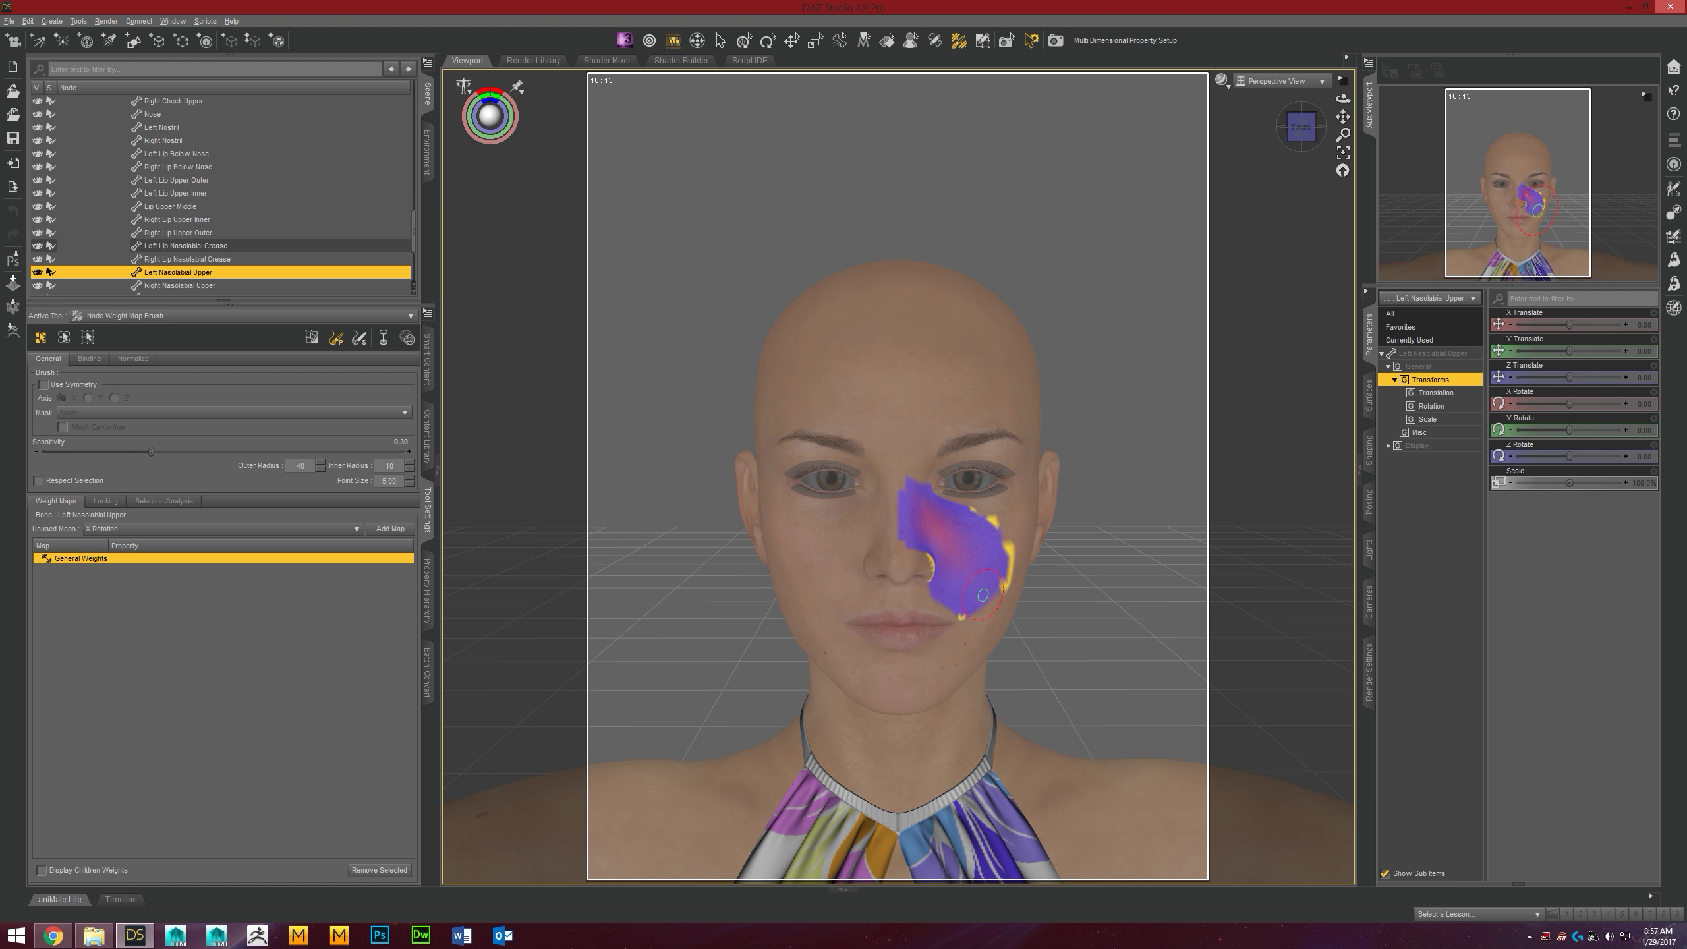
# - Switch back to the Universal tool and zoom the view in and out on the face
pyautogui.click(744, 43)
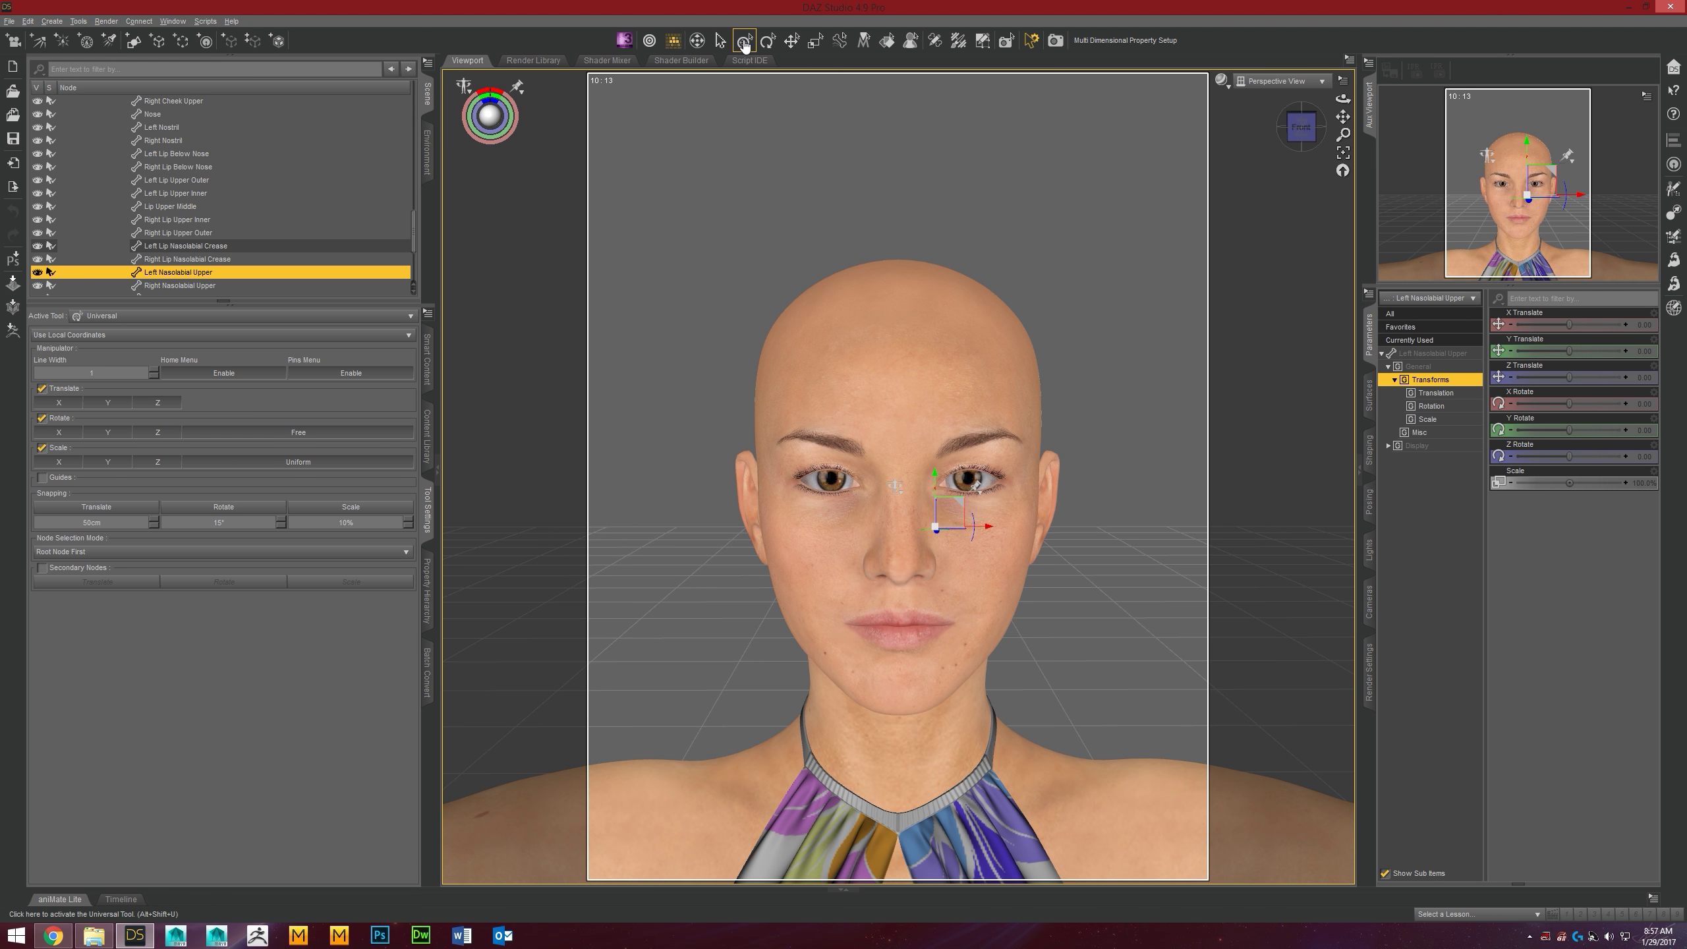
pyautogui.scroll(2, 1057, 668)
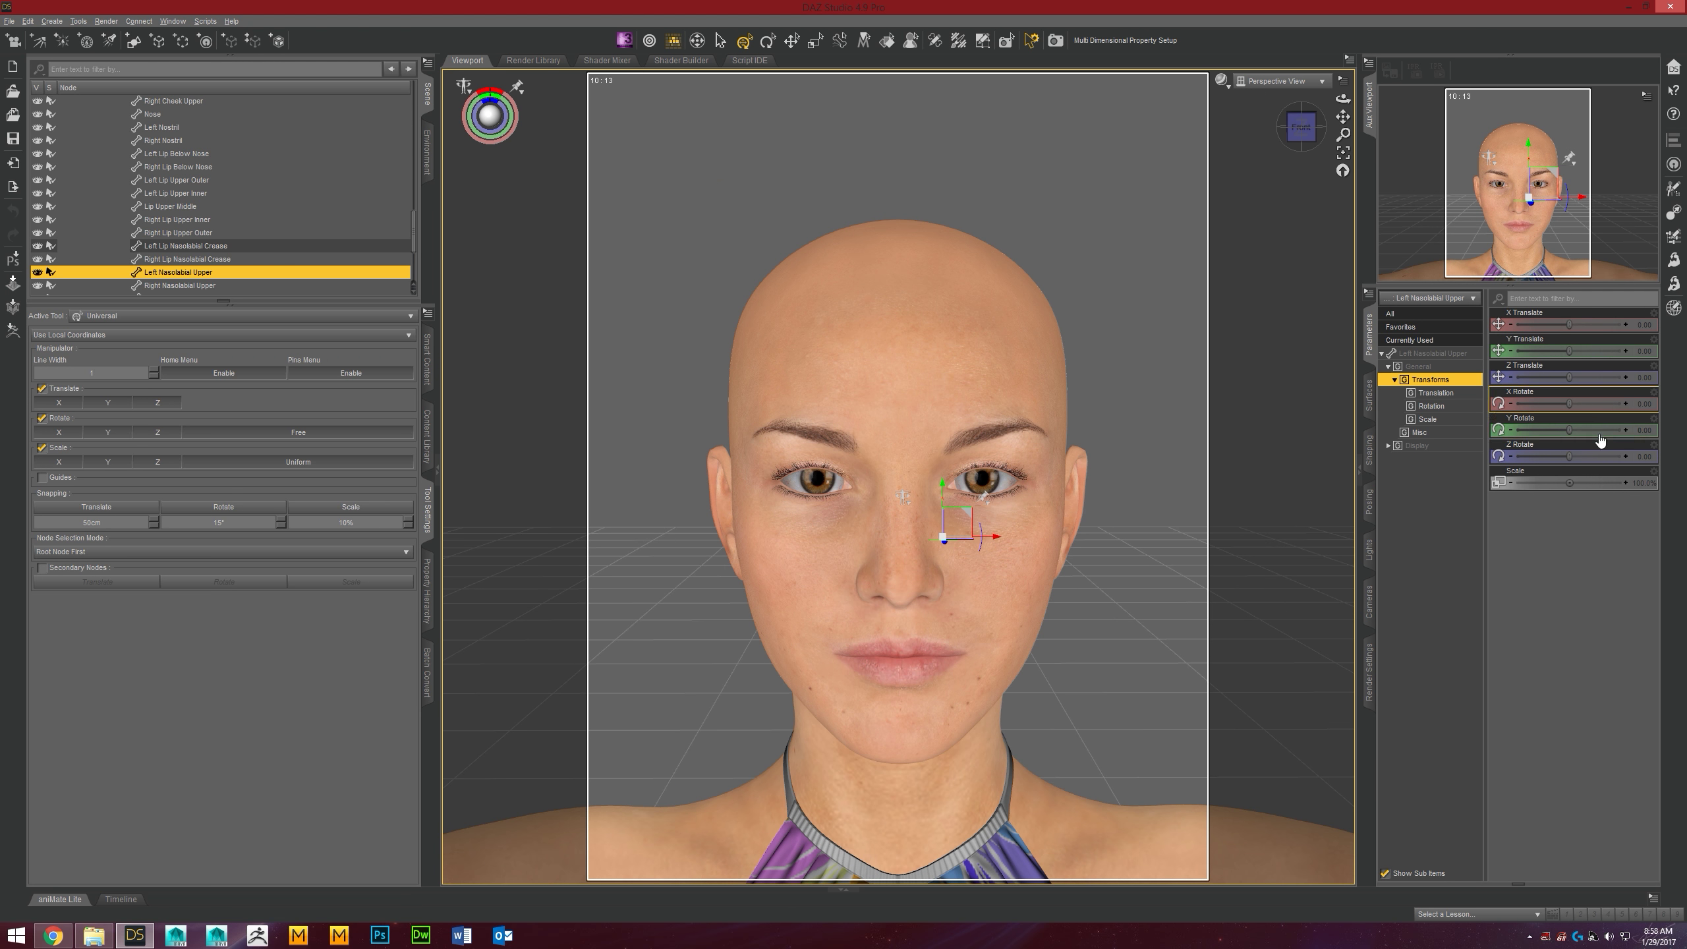
pyautogui.scroll(-2, 162, 243)
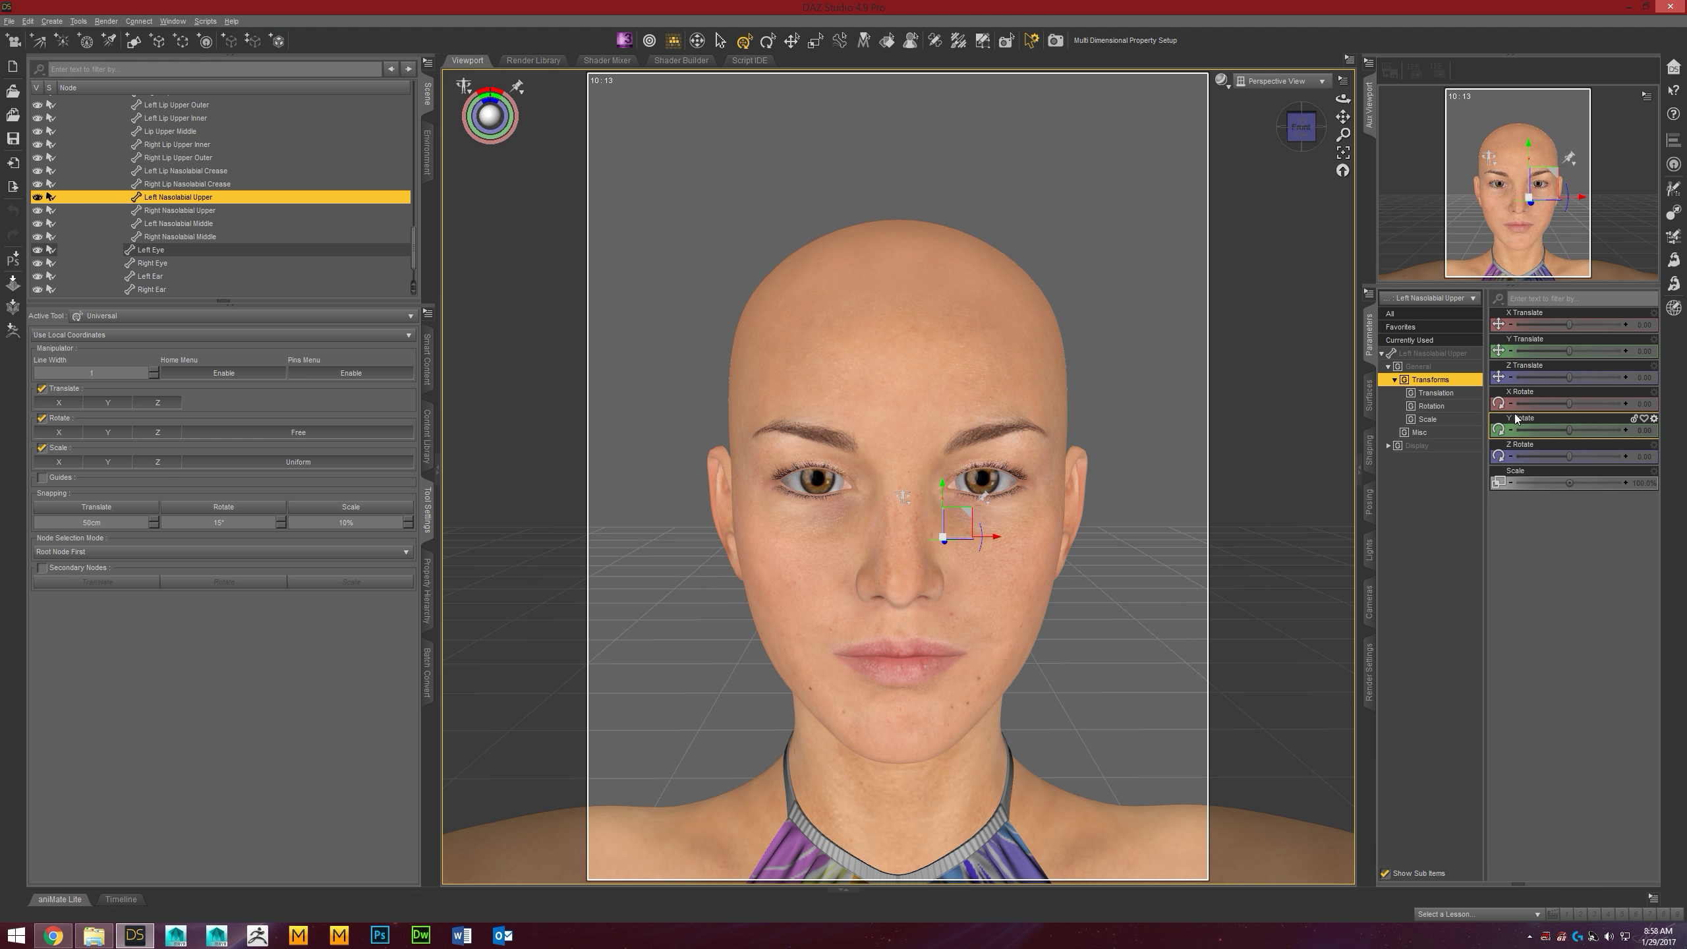
# - Raise Left Nasolabial Upper via Y Translate, undoing an X Translate change to keep X at zero
pyautogui.moveTo(1569, 325); pyautogui.dragTo(1590, 324)
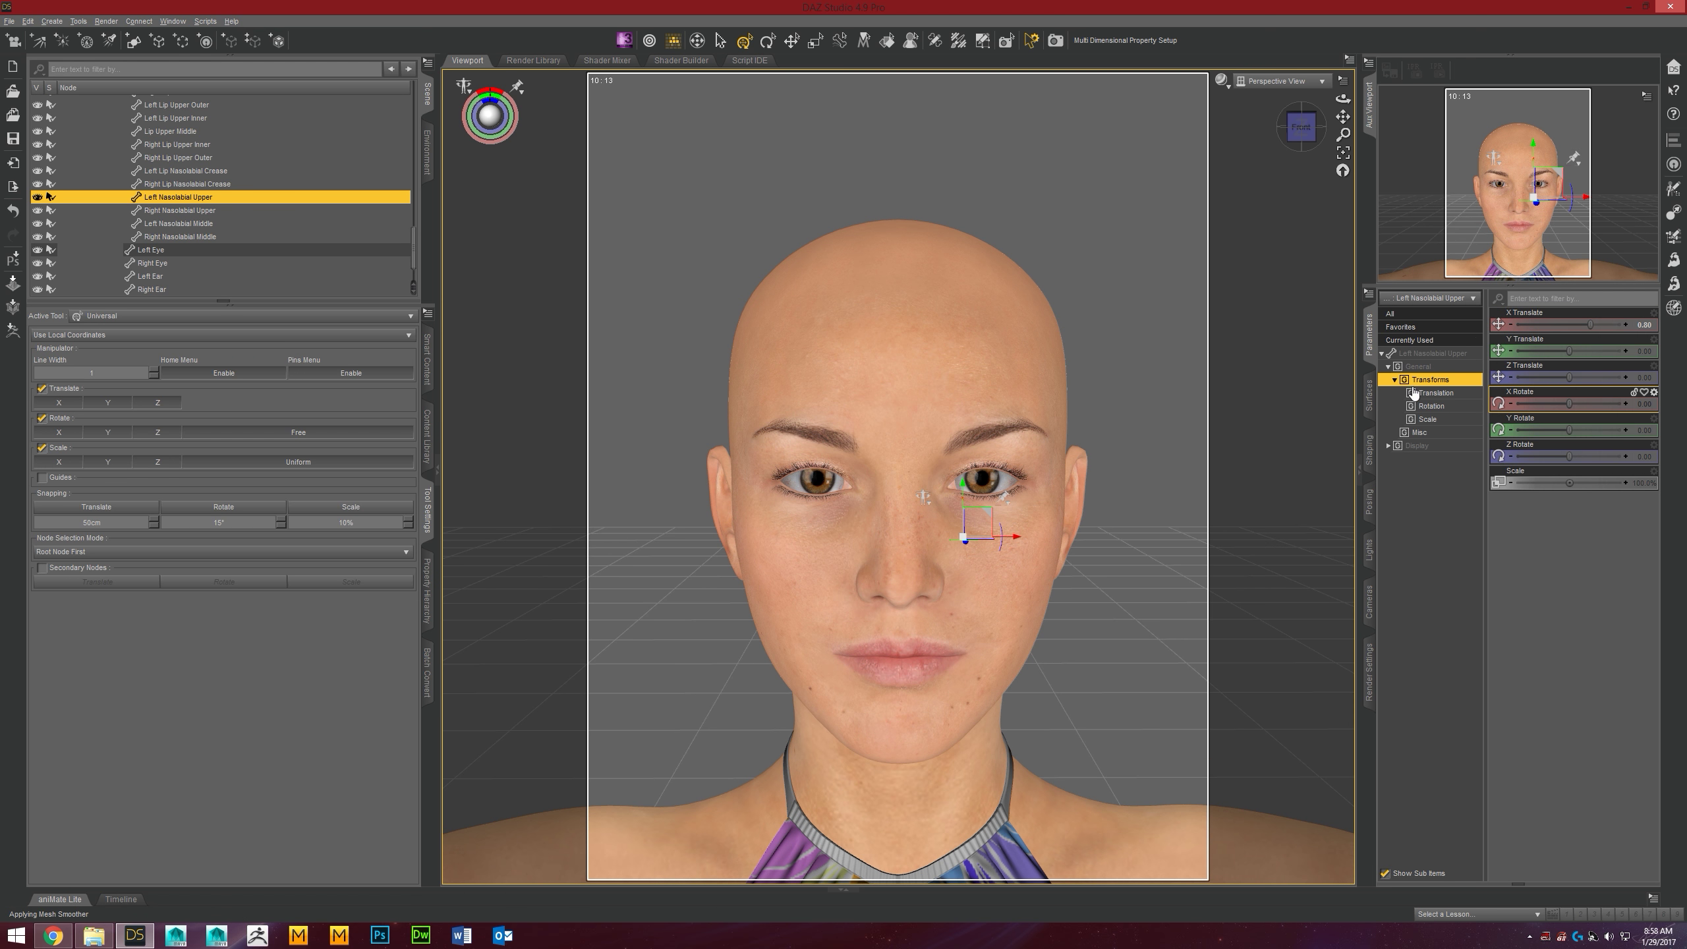
pyautogui.hotkey('ctrl', 'z')
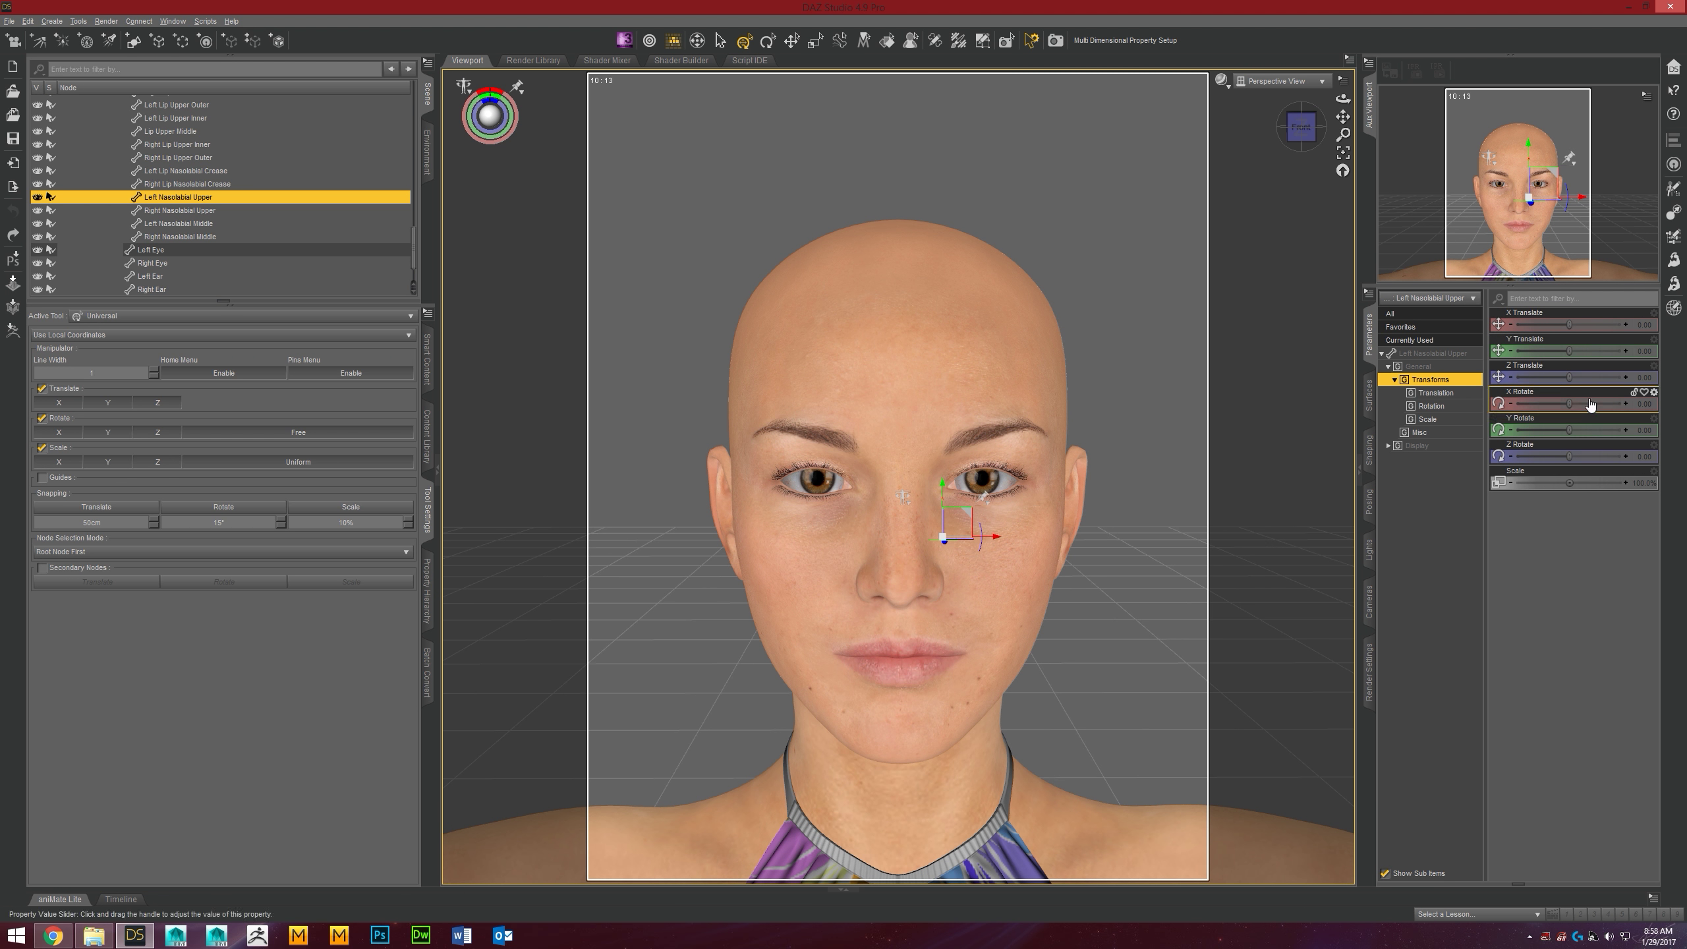
pyautogui.moveTo(1568, 350); pyautogui.dragTo(1593, 352)
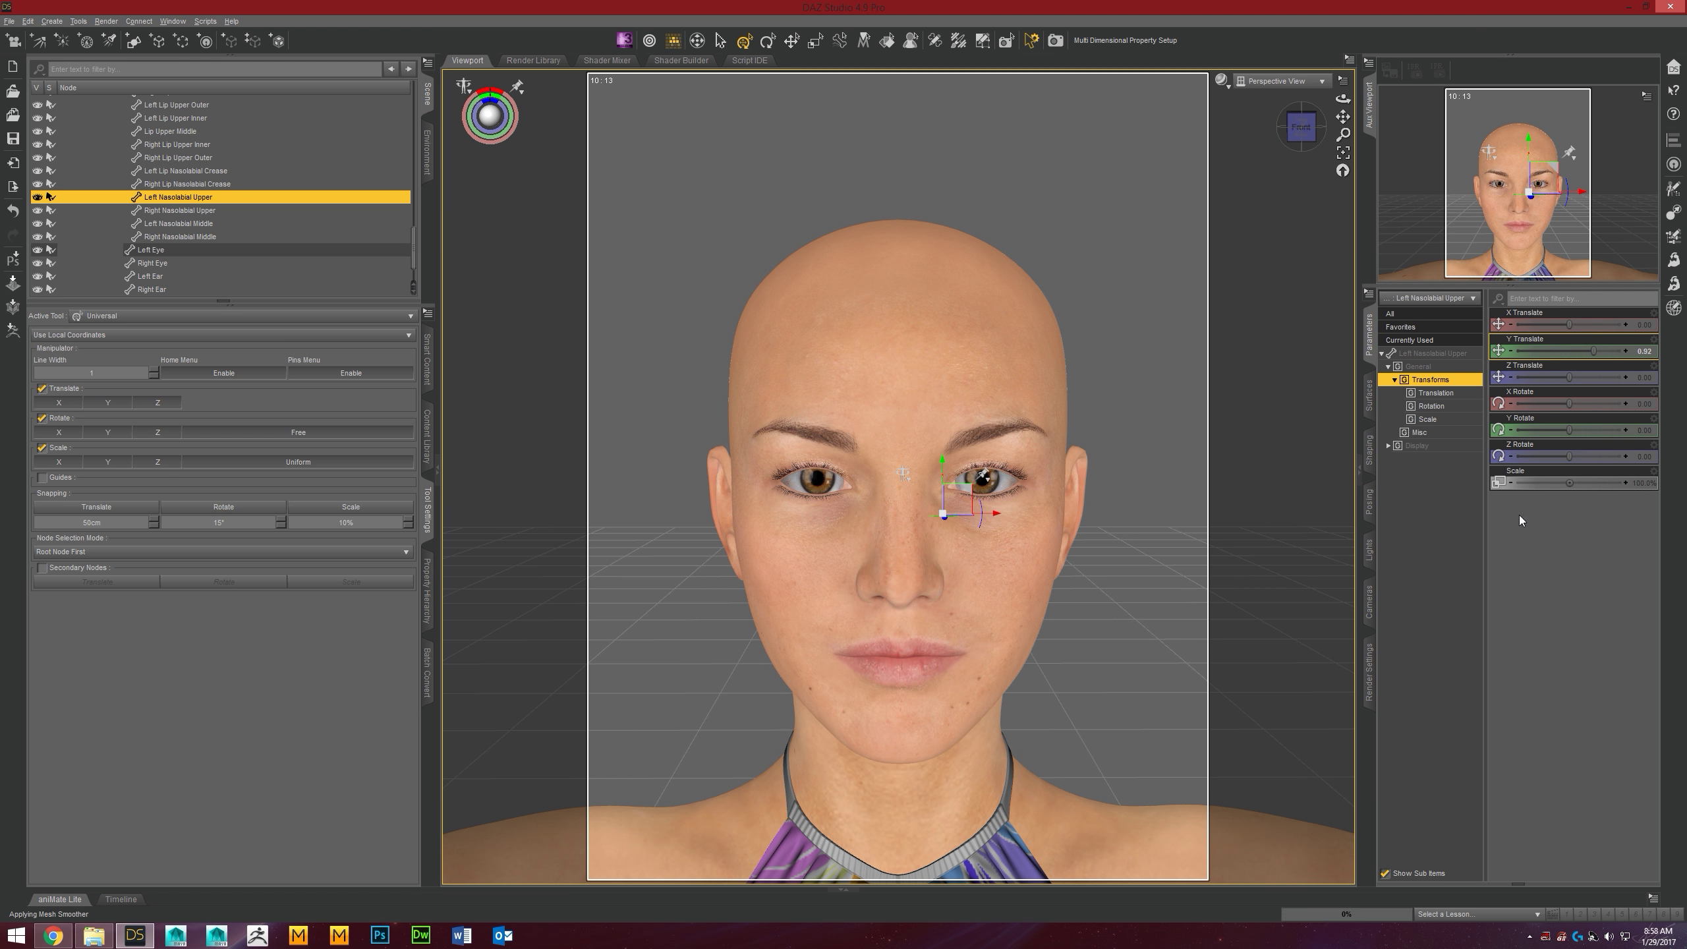